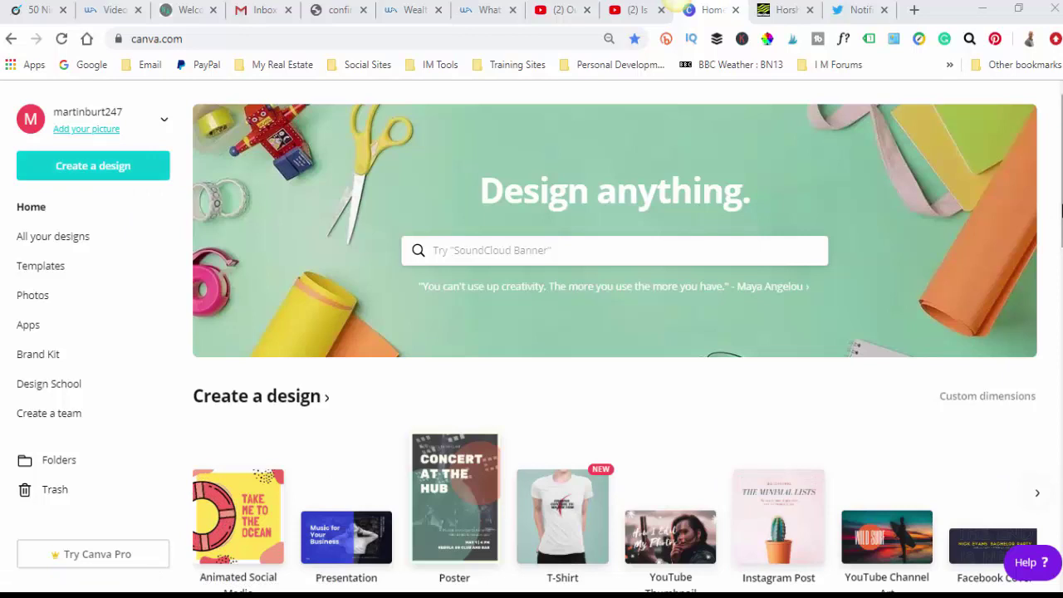
# Browse the Create a design carousel and choose YouTube Thumbnail for a blank thumbnail
pyautogui.scroll(-3, 1051, 266)
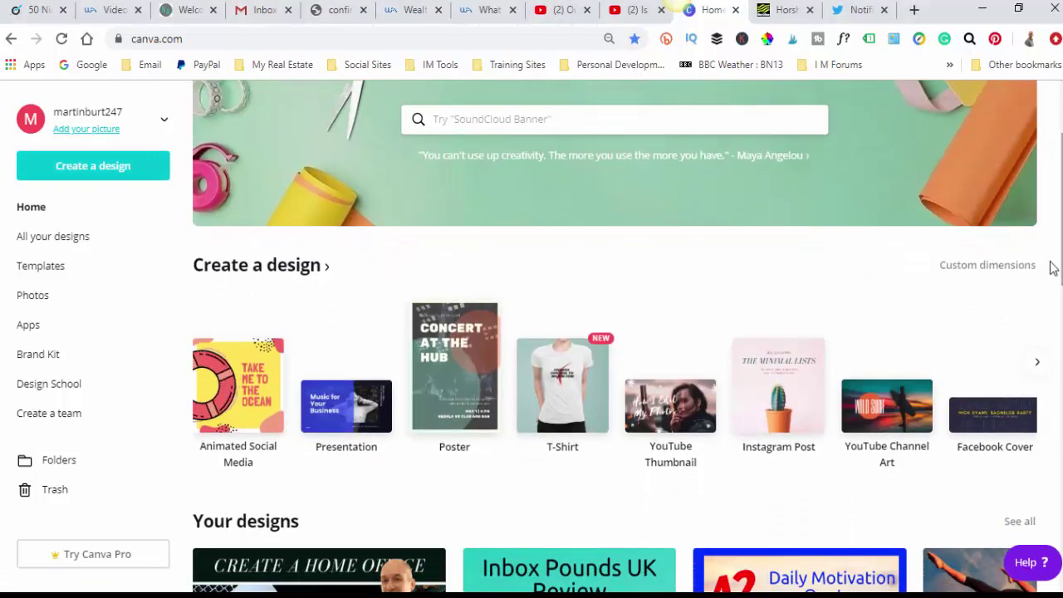
pyautogui.click(1036, 363)
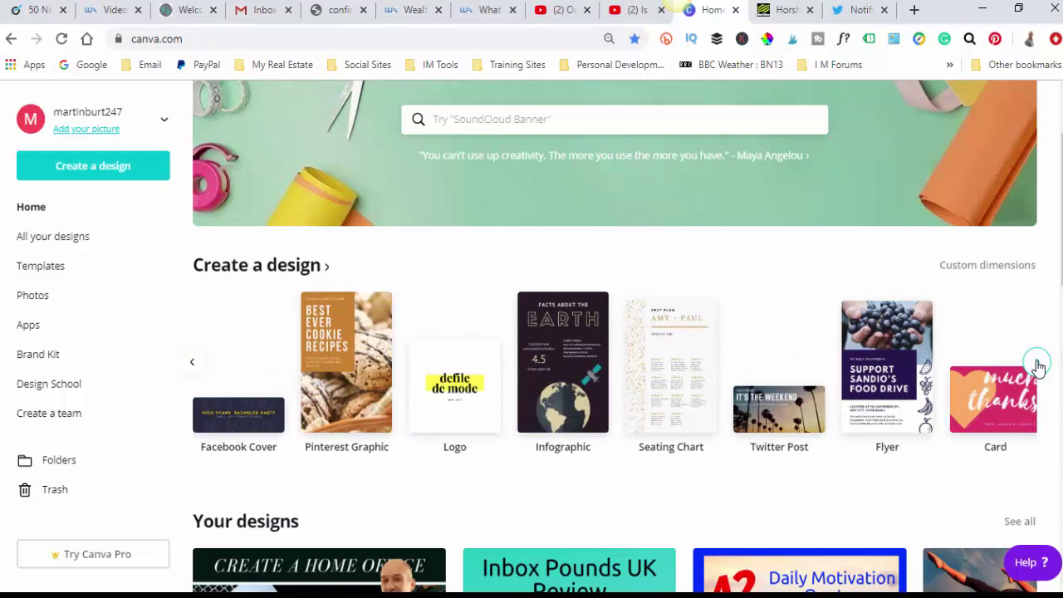
pyautogui.click(191, 367)
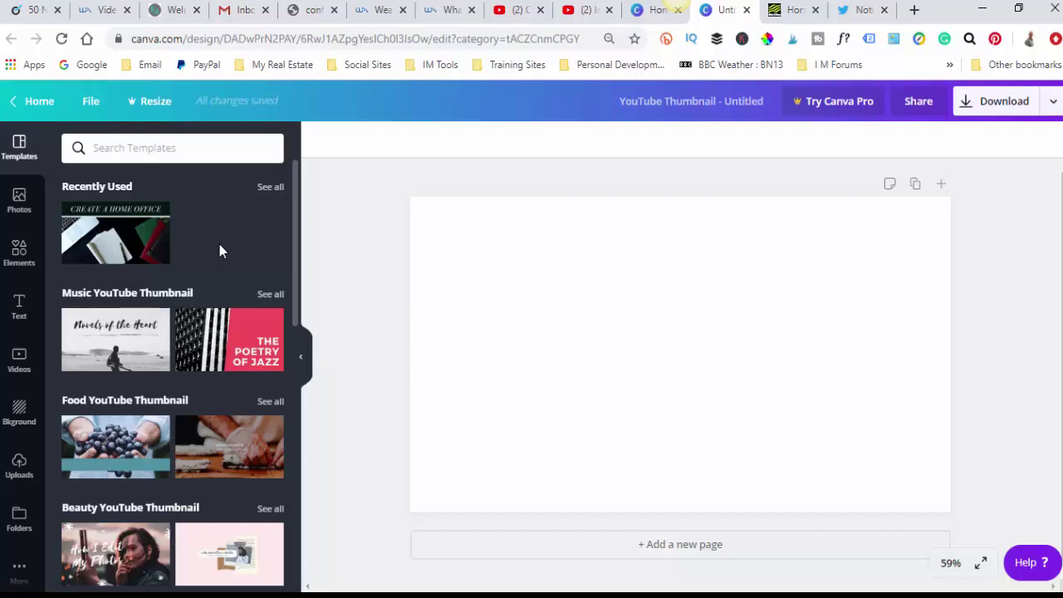
# Apply the Create a Home Office template and retype its title as 'AMAZING HOME BUSINESSES'
pyautogui.click(121, 243)
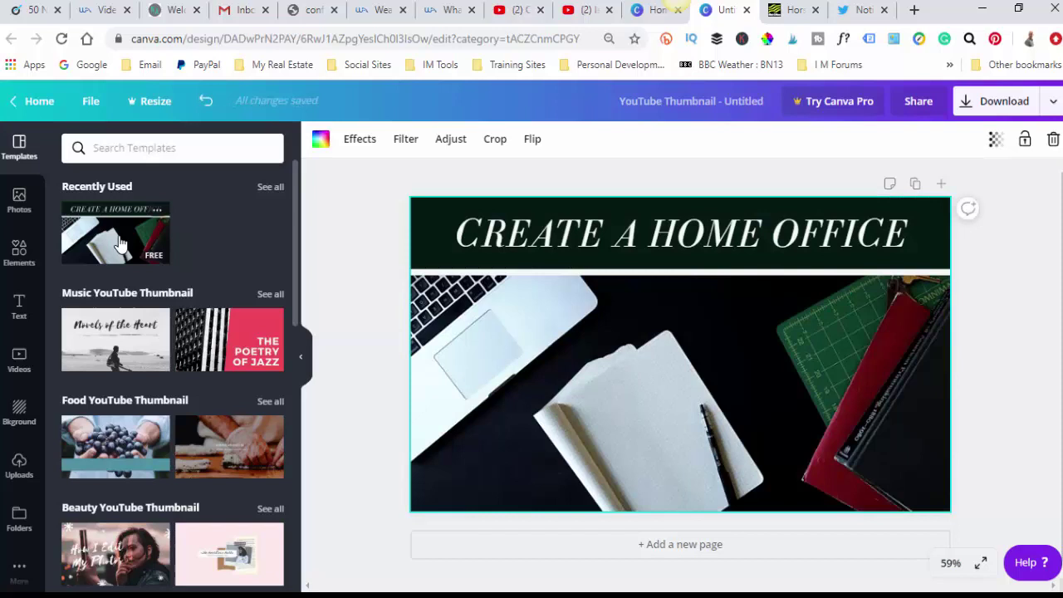
pyautogui.click(904, 239)
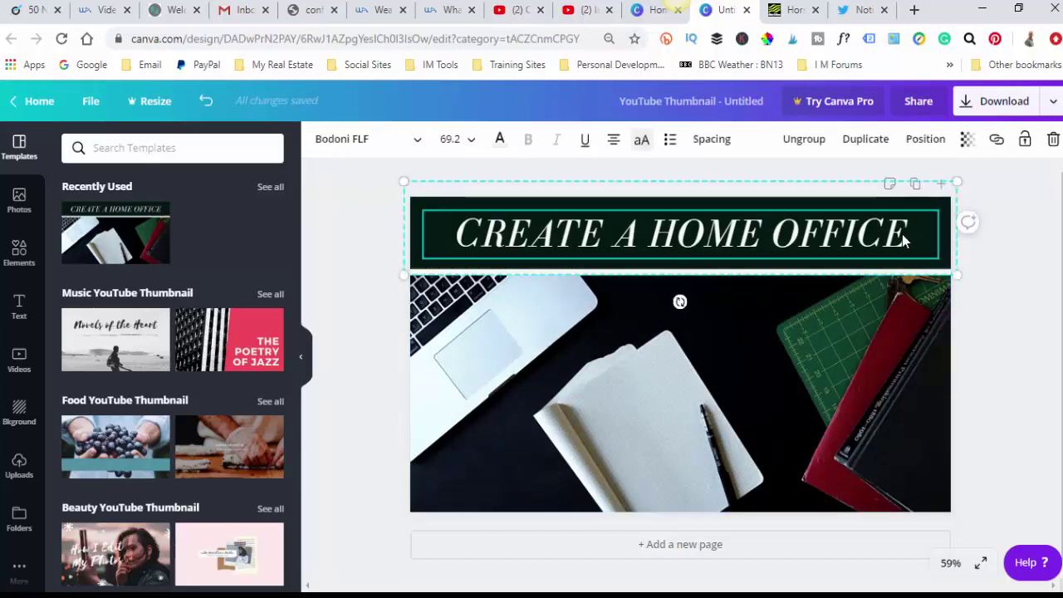
pyautogui.click(904, 240)
pyautogui.press('BackSpace')
pyautogui.press('BackSpace')
pyautogui.press('BackSpace')
pyautogui.press('BackSpace')
pyautogui.press('BackSpace')
pyautogui.press('BackSpace')
pyautogui.press('BackSpace')
pyautogui.press('BackSpace')
pyautogui.press('BackSpace')
pyautogui.press('BackSpace')
pyautogui.press('BackSpace')
pyautogui.press('BackSpace')
pyautogui.press('BackSpace')
pyautogui.press('BackSpace')
pyautogui.press('BackSpace')
pyautogui.press('BackSpace')
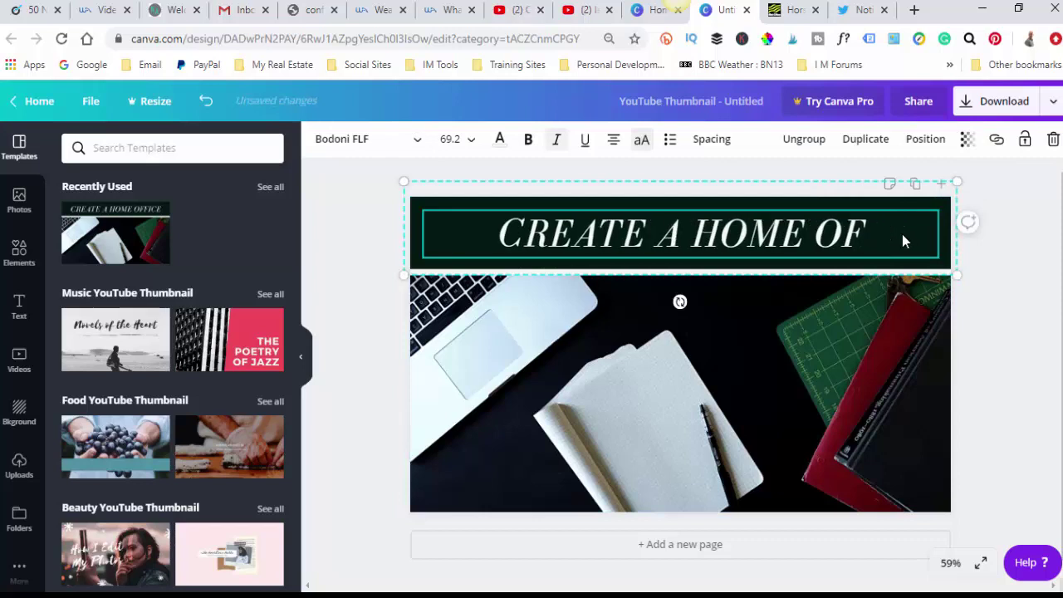
pyautogui.press('BackSpace')
pyautogui.press('BackSpace')
pyautogui.press('BackSpace')
pyautogui.press('BackSpace')
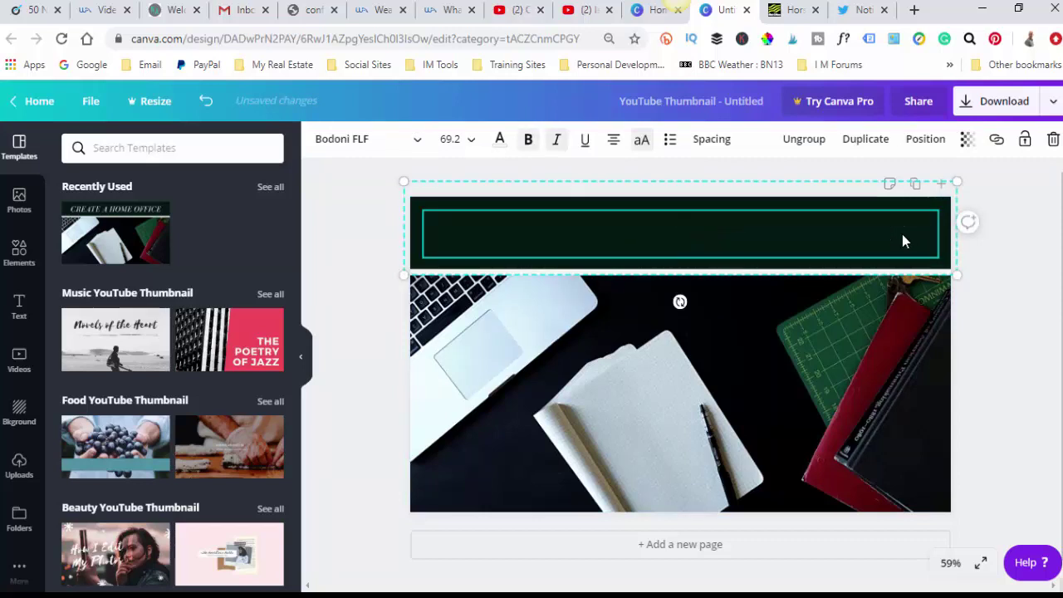
pyautogui.write('A')
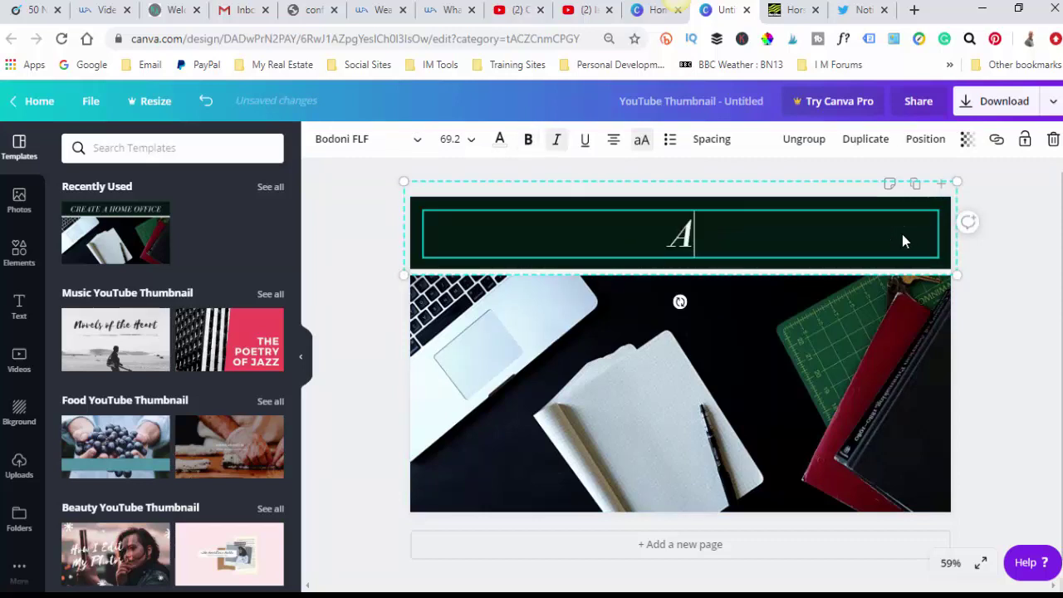
pyautogui.write('MAZING H')
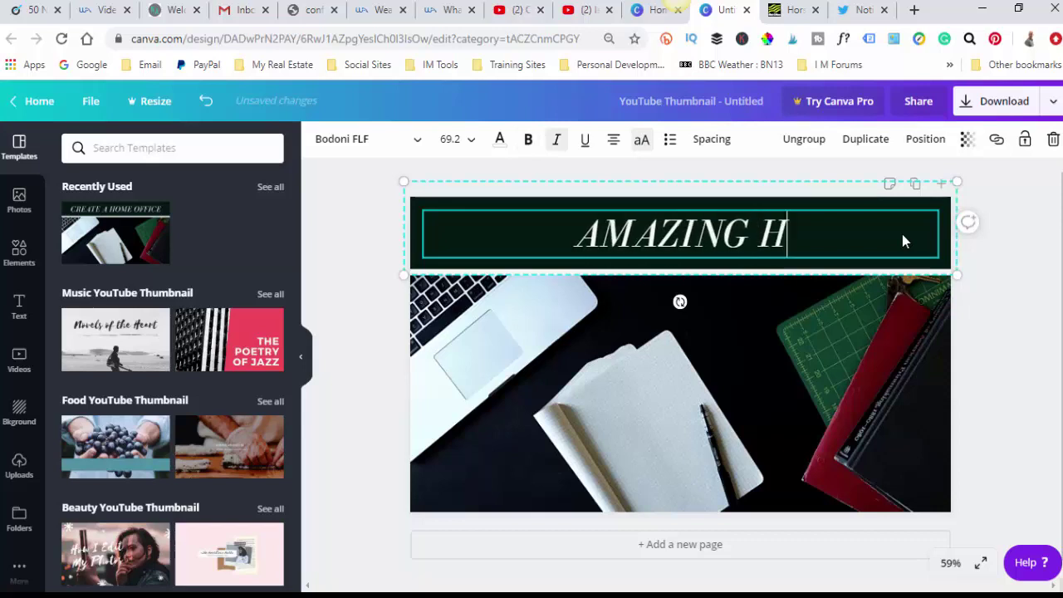
pyautogui.write('OME BUSINESS')
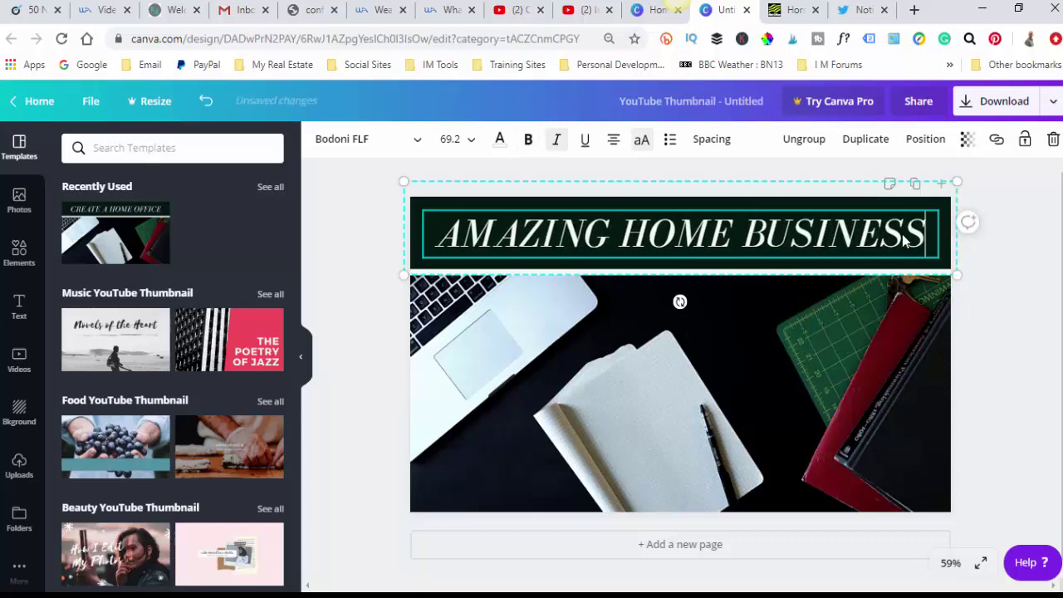
pyautogui.write('ES')
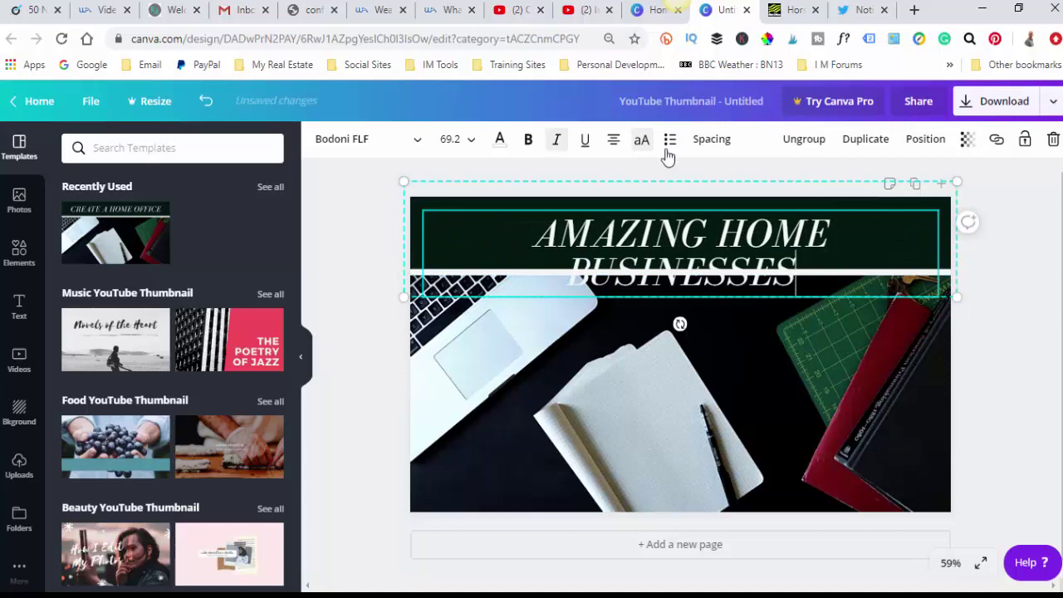
# Set the title font size to 48 so it fits on one line
pyautogui.click(469, 140)
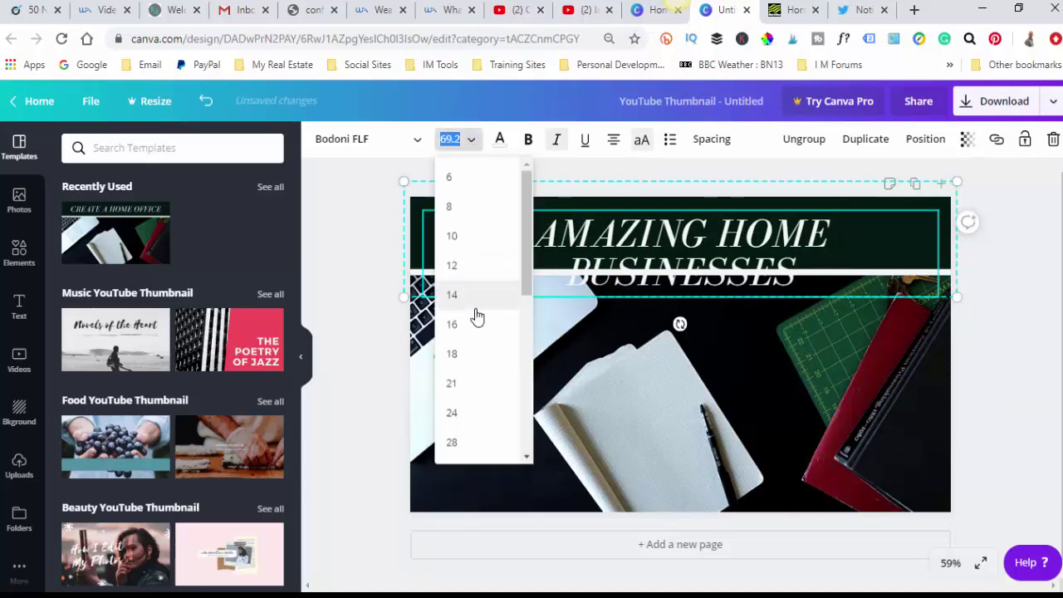
pyautogui.click(528, 422)
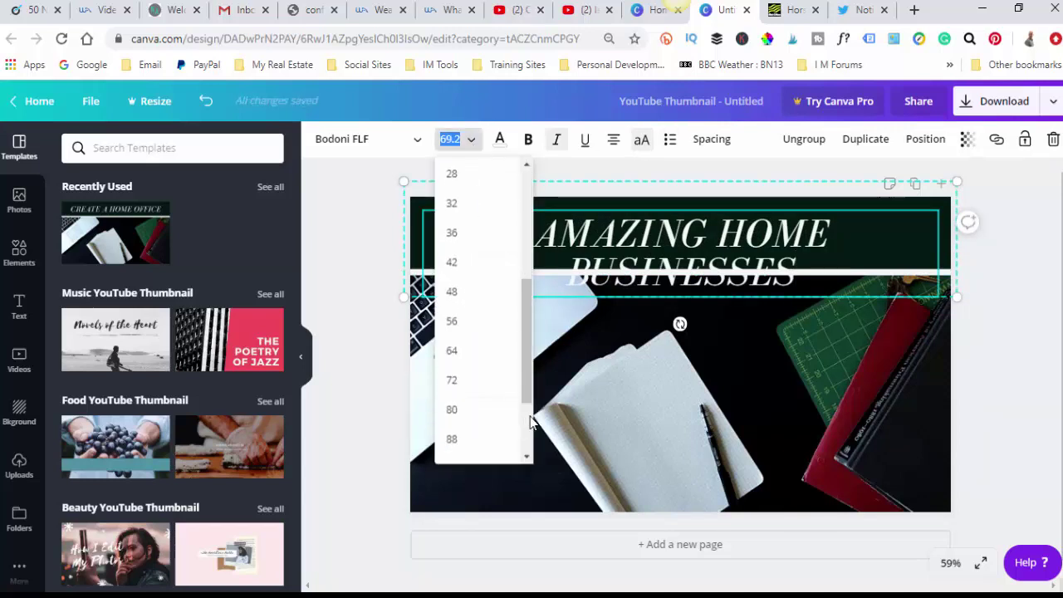
pyautogui.click(465, 292)
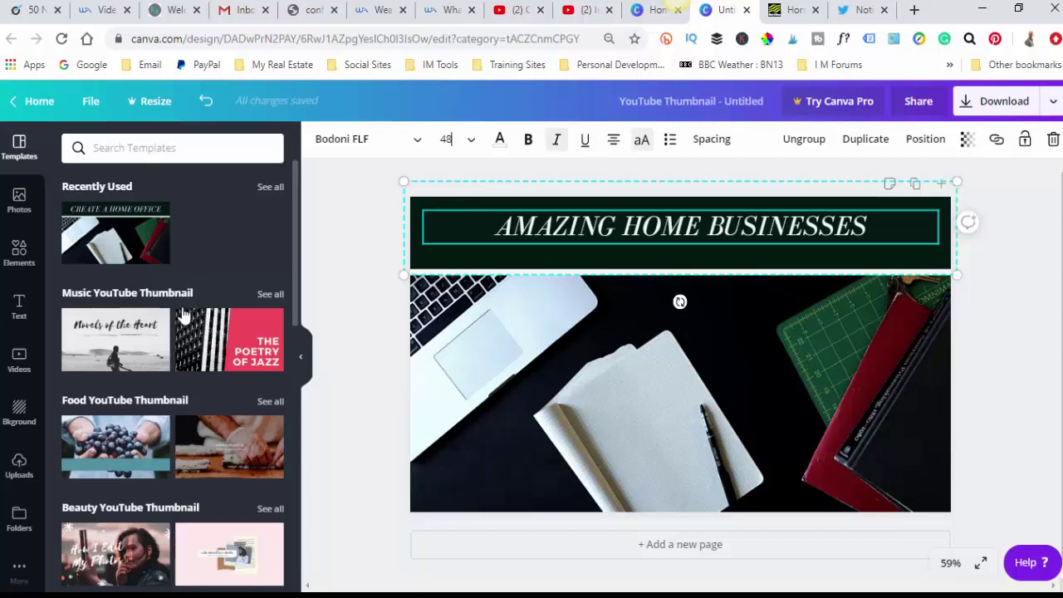
# Add a '7' heading at the header's left, sized 144 and tilted about -14 degrees
pyautogui.click(19, 303)
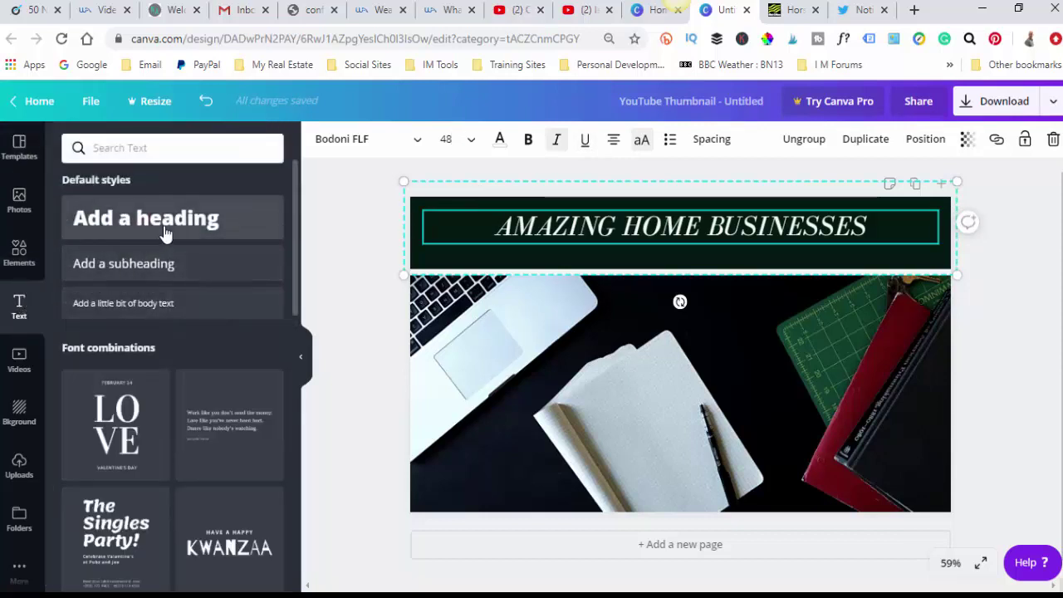
pyautogui.click(164, 233)
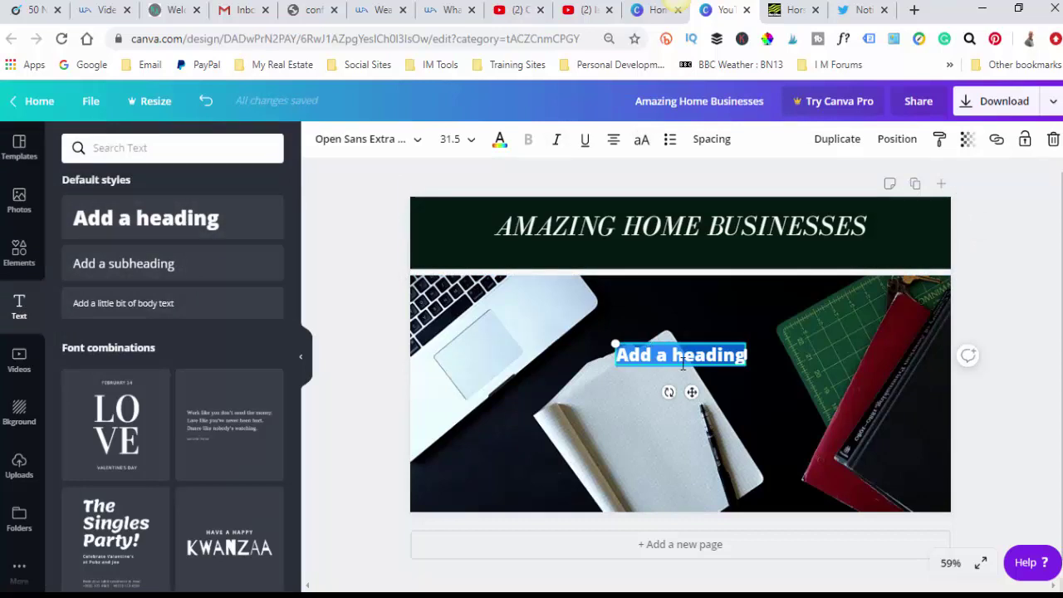
pyautogui.write('7')
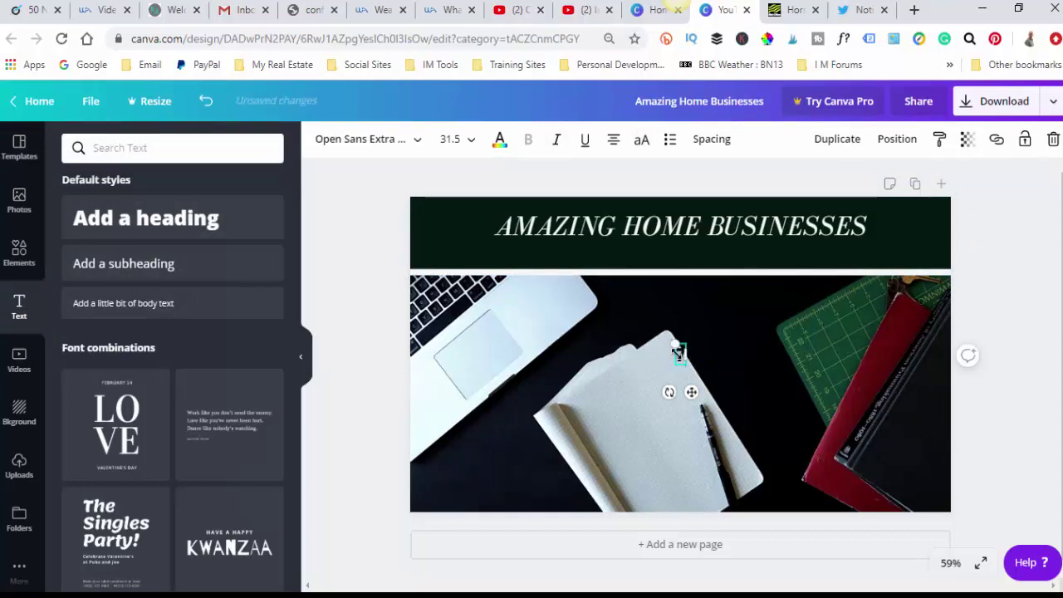
pyautogui.click(459, 138)
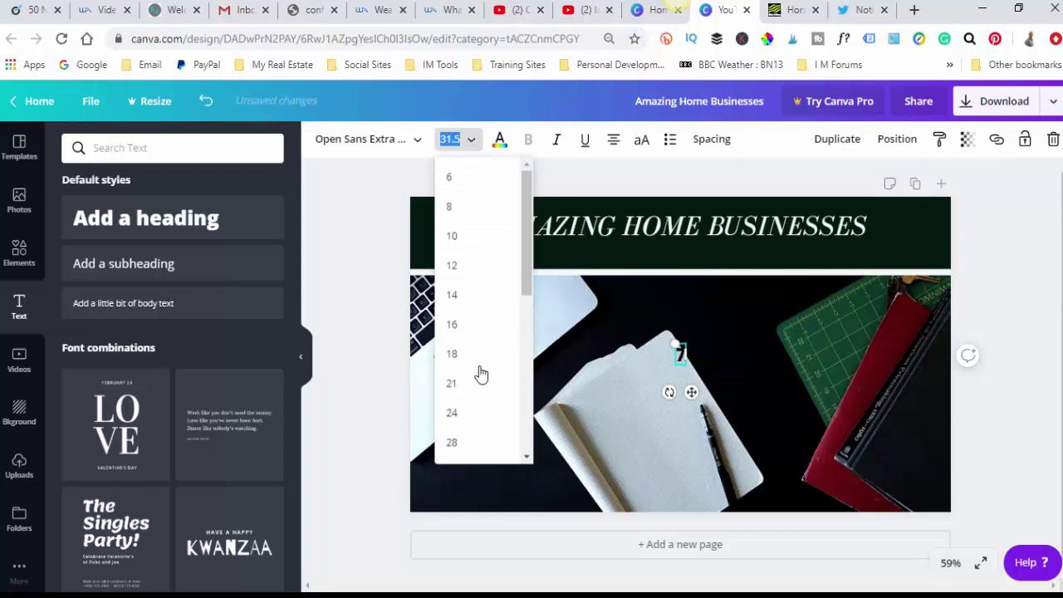
pyautogui.click(527, 440)
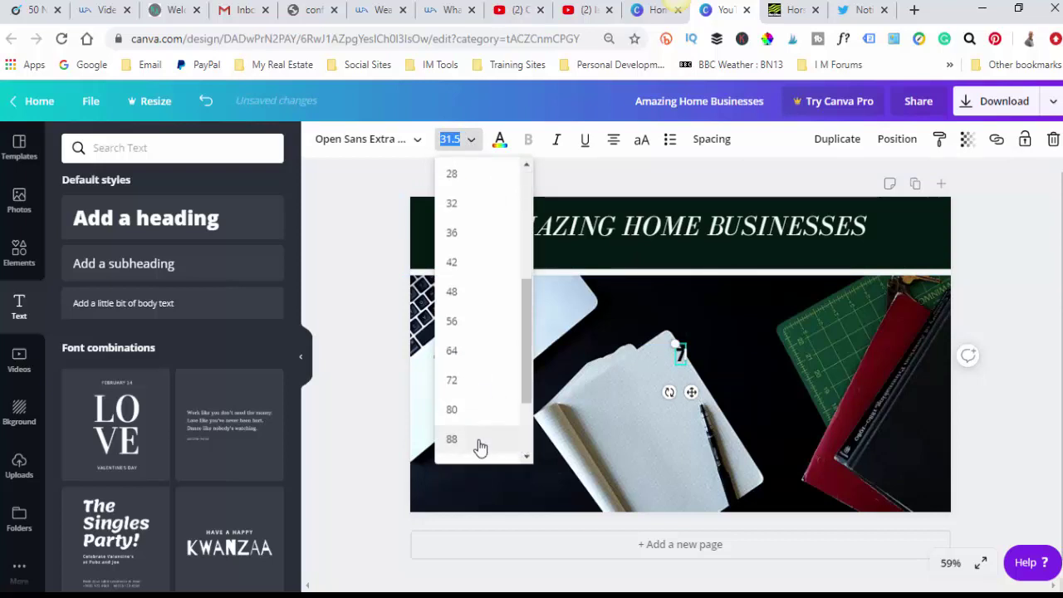
pyautogui.click(479, 442)
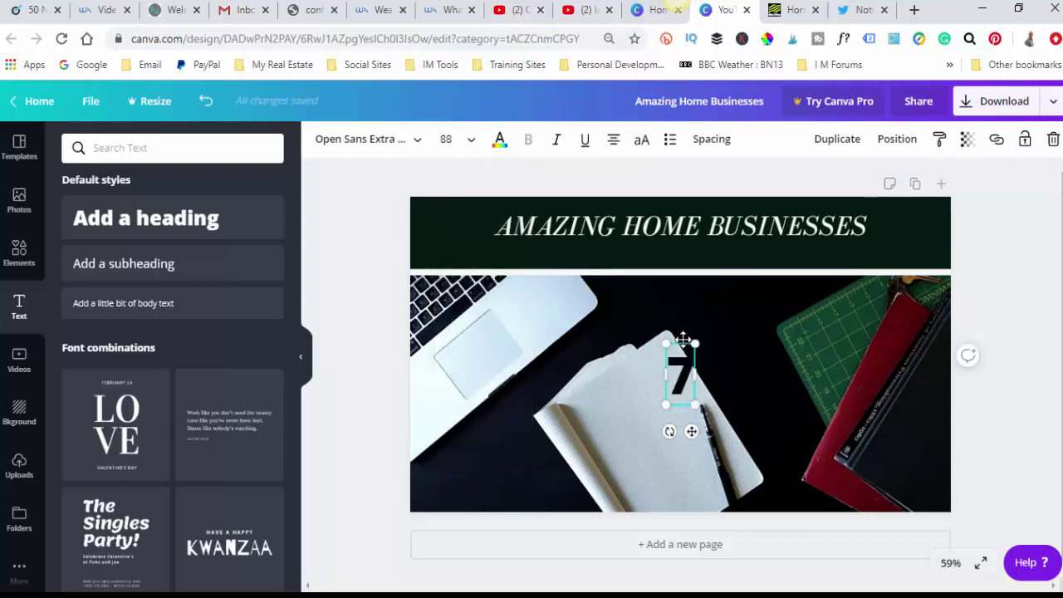
pyautogui.moveTo(682, 341); pyautogui.dragTo(466, 199)
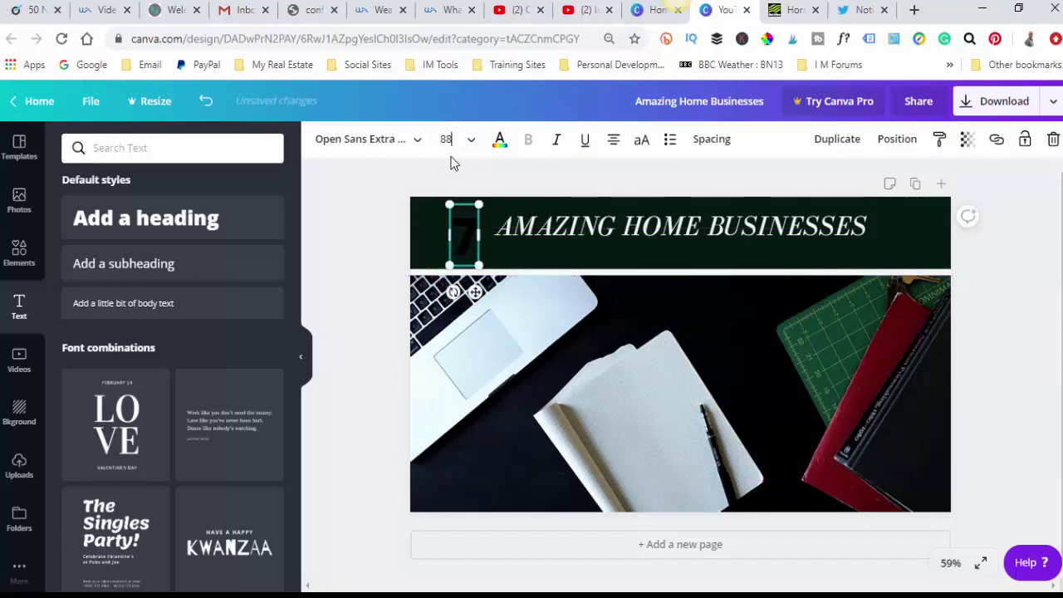
pyautogui.click(471, 141)
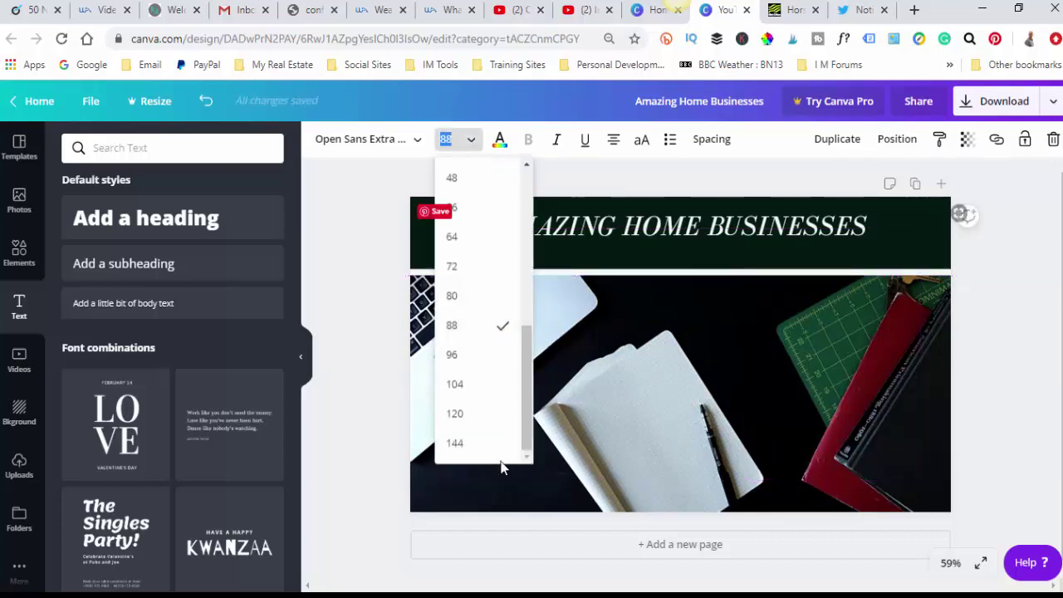
pyautogui.click(474, 442)
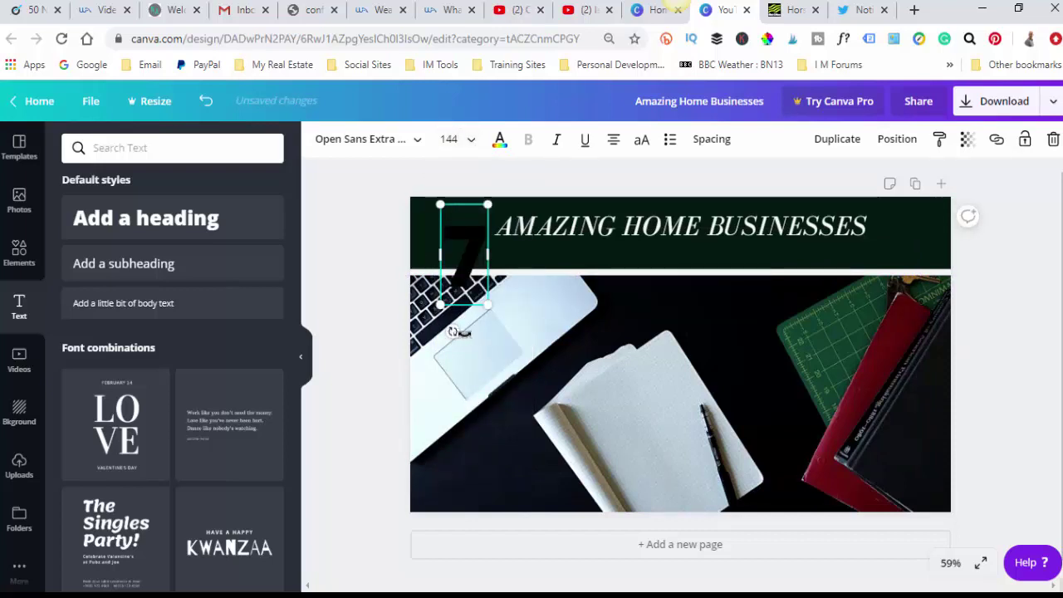
pyautogui.moveTo(452, 331); pyautogui.dragTo(470, 333)
# Colour the 7 yellow (#ffcd03), rotate it back upright and nudge it upward
pyautogui.click(498, 141)
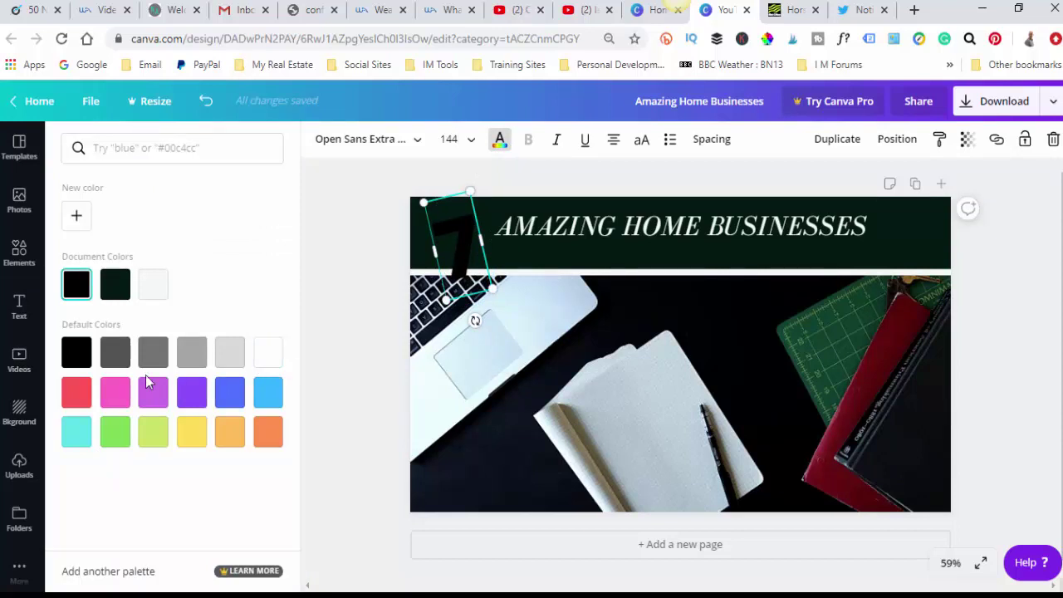
pyautogui.click(193, 433)
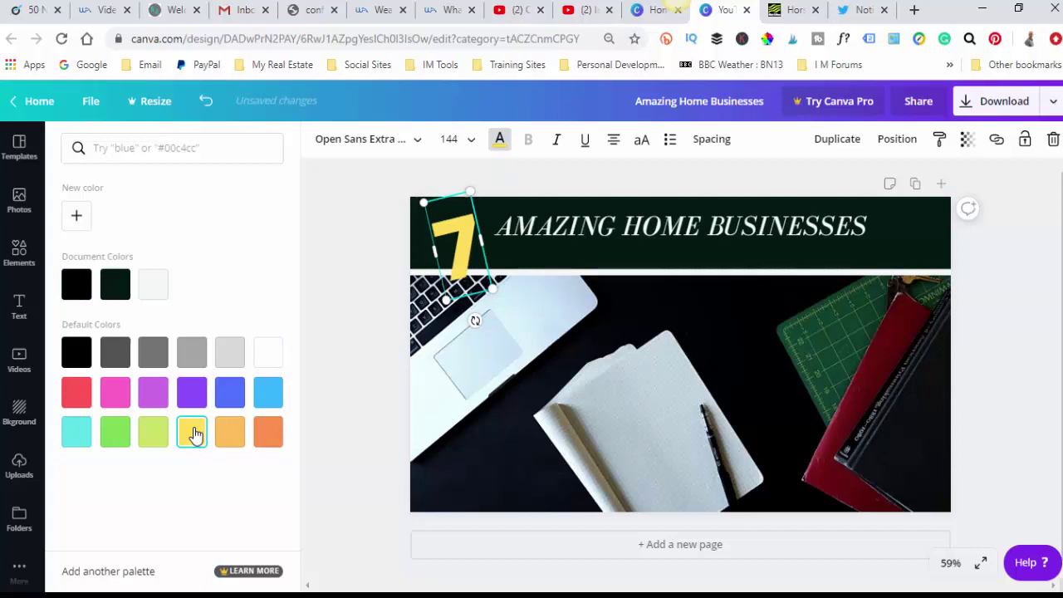
pyautogui.click(77, 217)
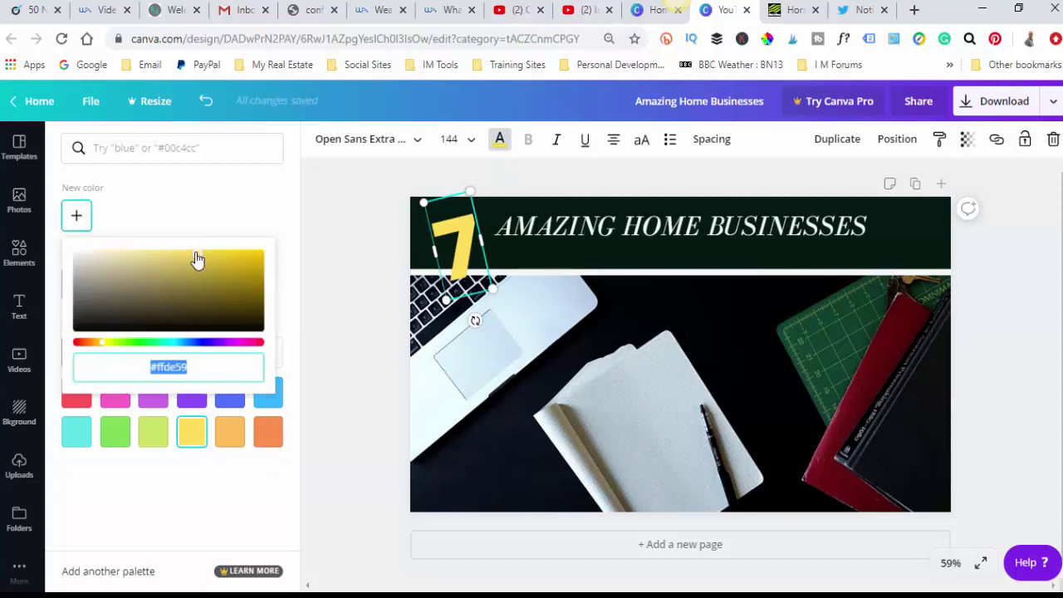
pyautogui.moveTo(197, 257); pyautogui.dragTo(263, 254)
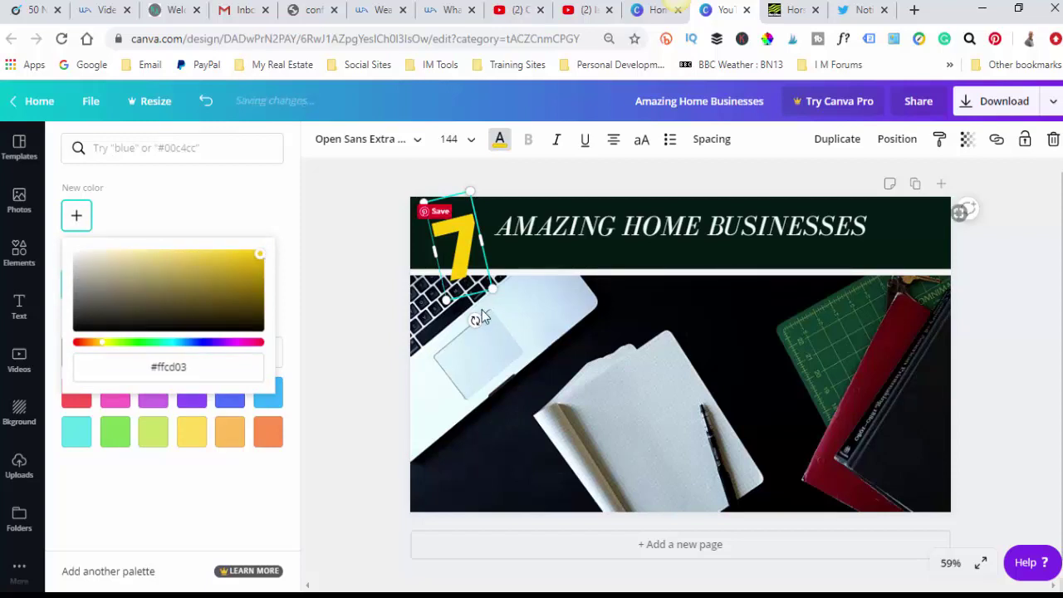
pyautogui.moveTo(475, 320); pyautogui.dragTo(460, 321)
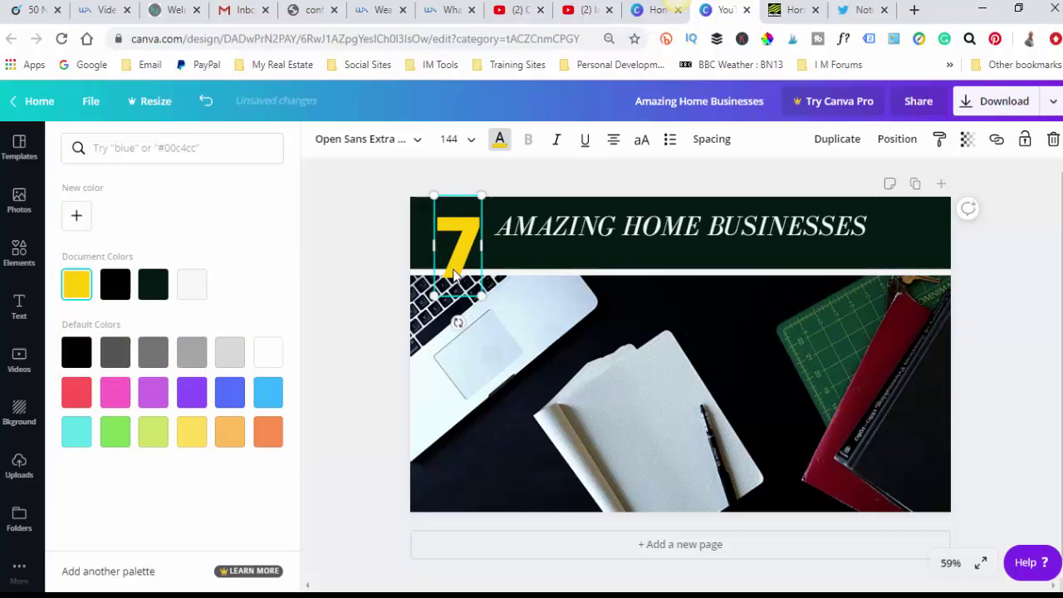
pyautogui.moveTo(458, 191); pyautogui.dragTo(458, 179)
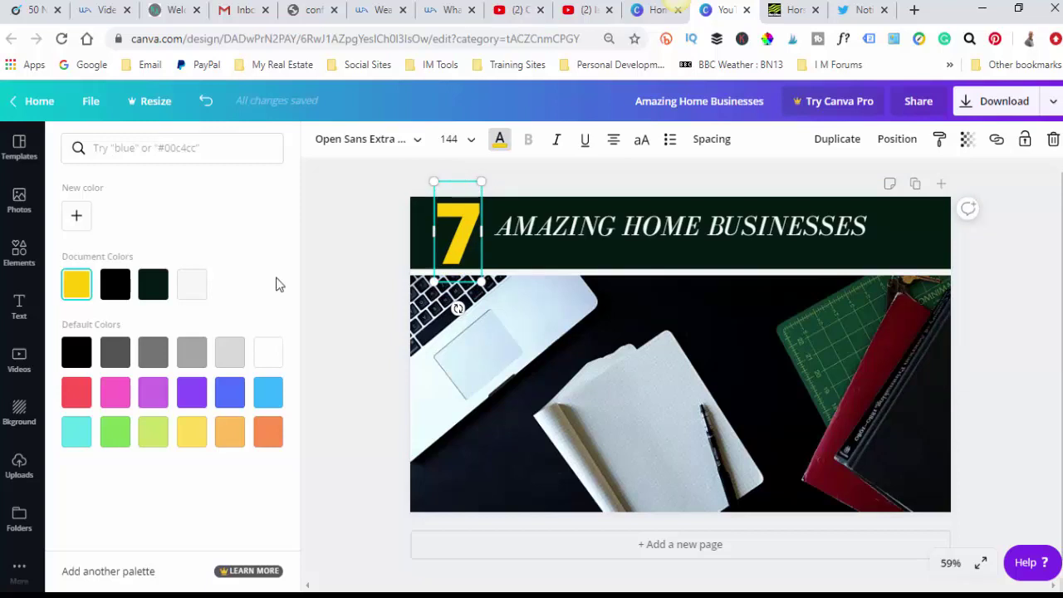
pyautogui.press('Escape')
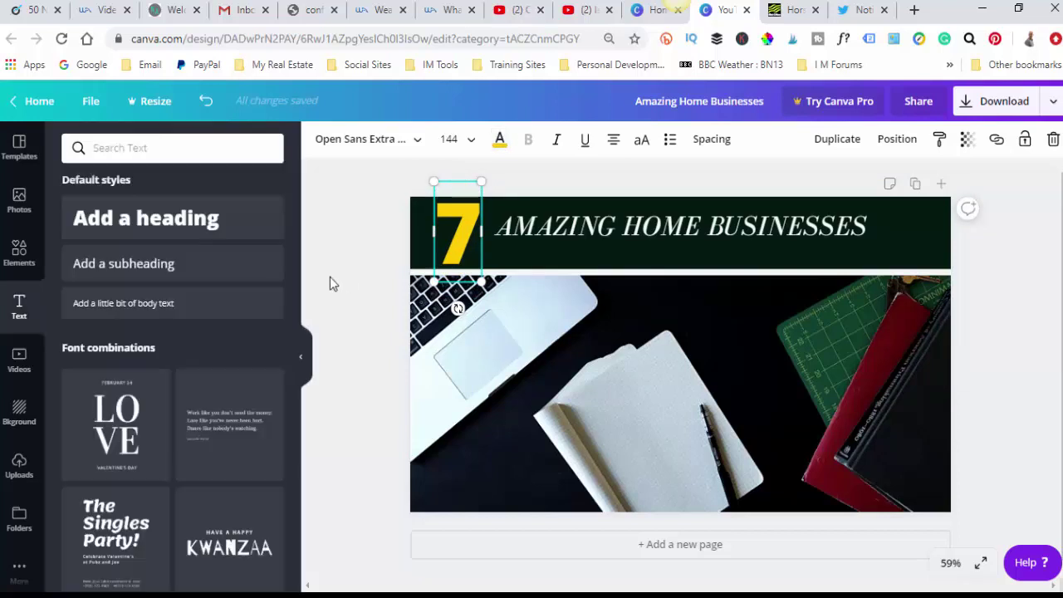
# Add the presenter photo from Uploads, enlarge it and place it along the right side
pyautogui.click(19, 467)
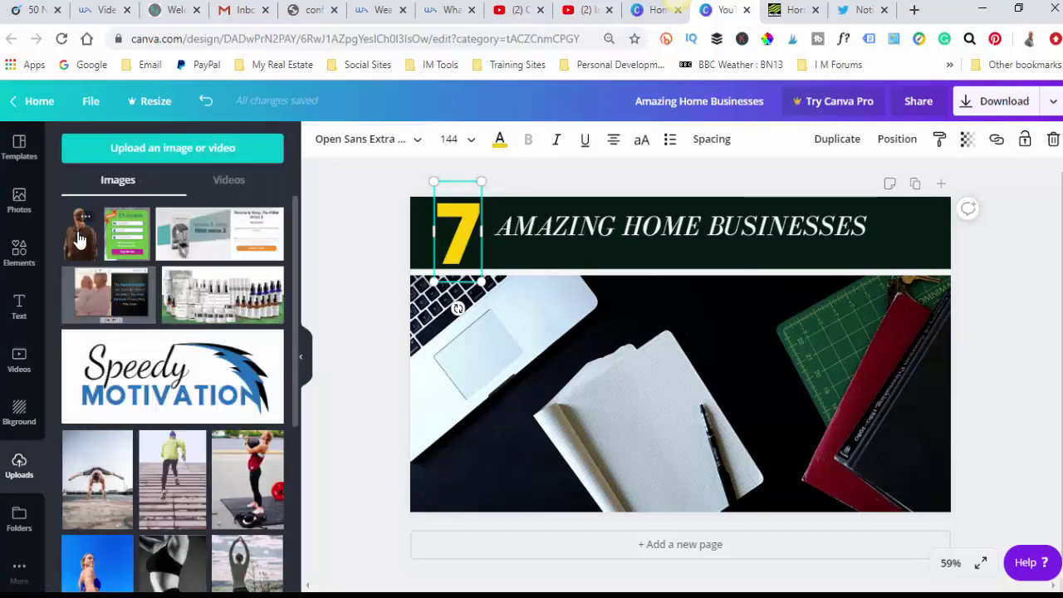
pyautogui.click(79, 239)
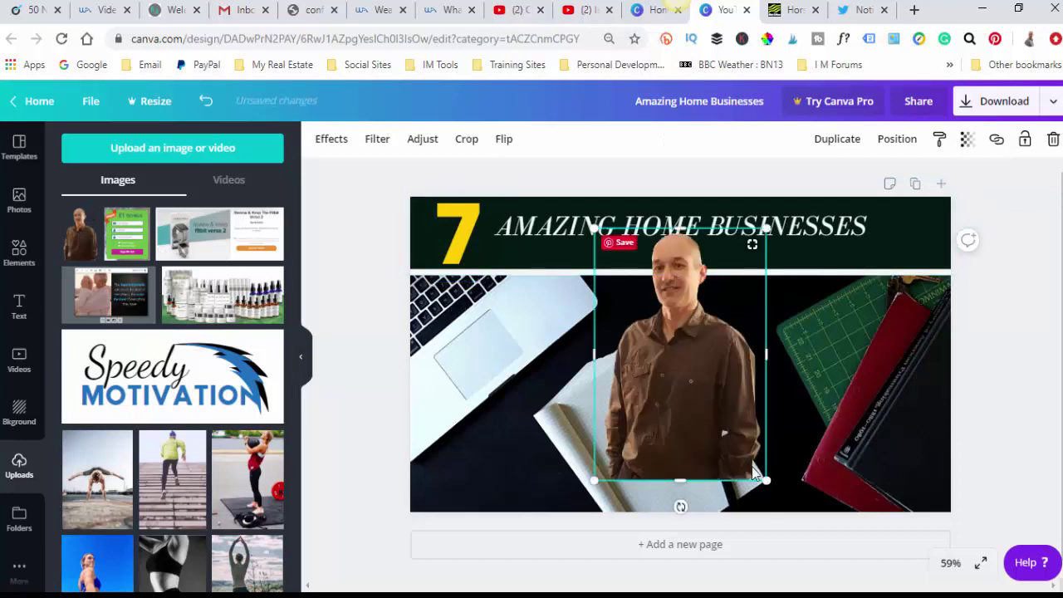
pyautogui.moveTo(775, 483); pyautogui.dragTo(791, 505)
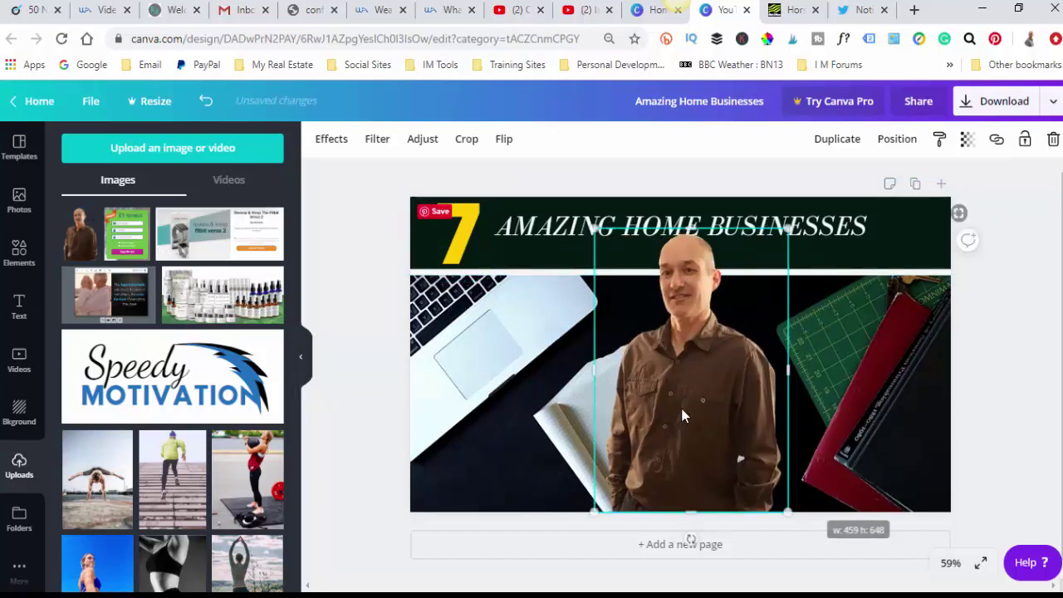
pyautogui.moveTo(652, 395); pyautogui.dragTo(815, 402)
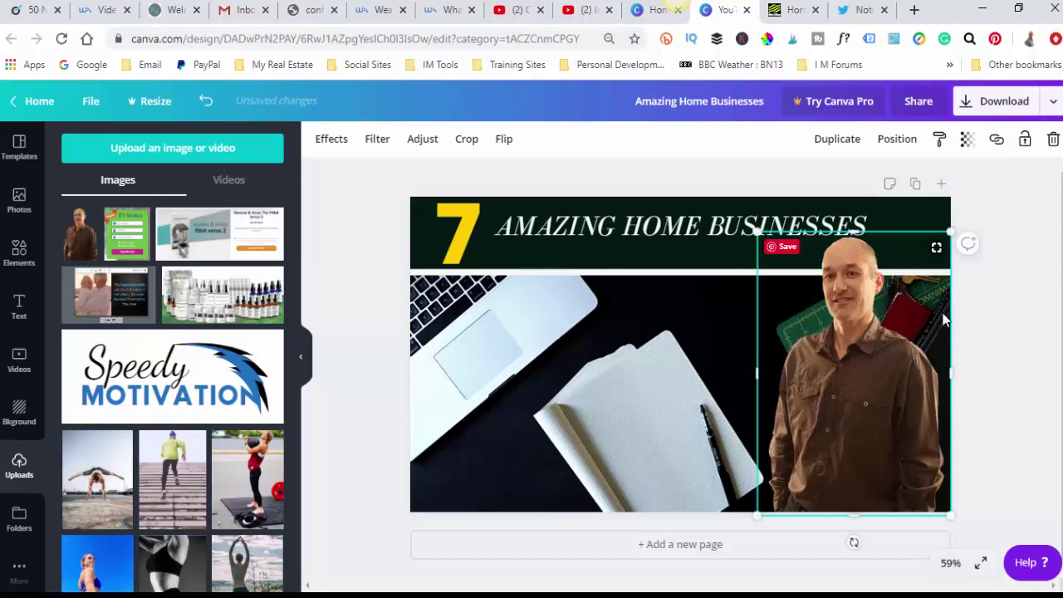
pyautogui.click(1005, 286)
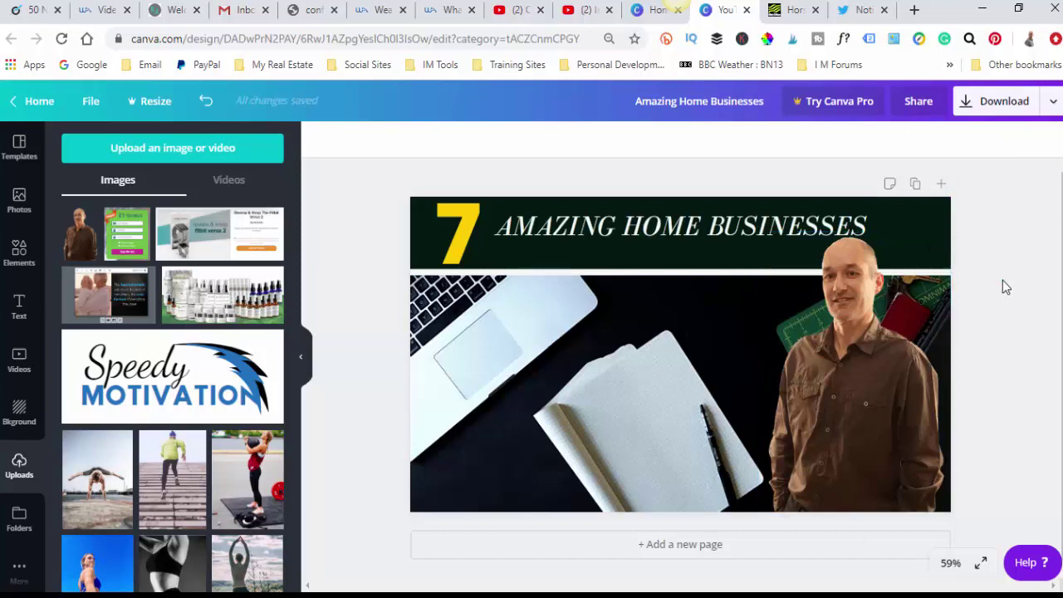
pyautogui.click(843, 435)
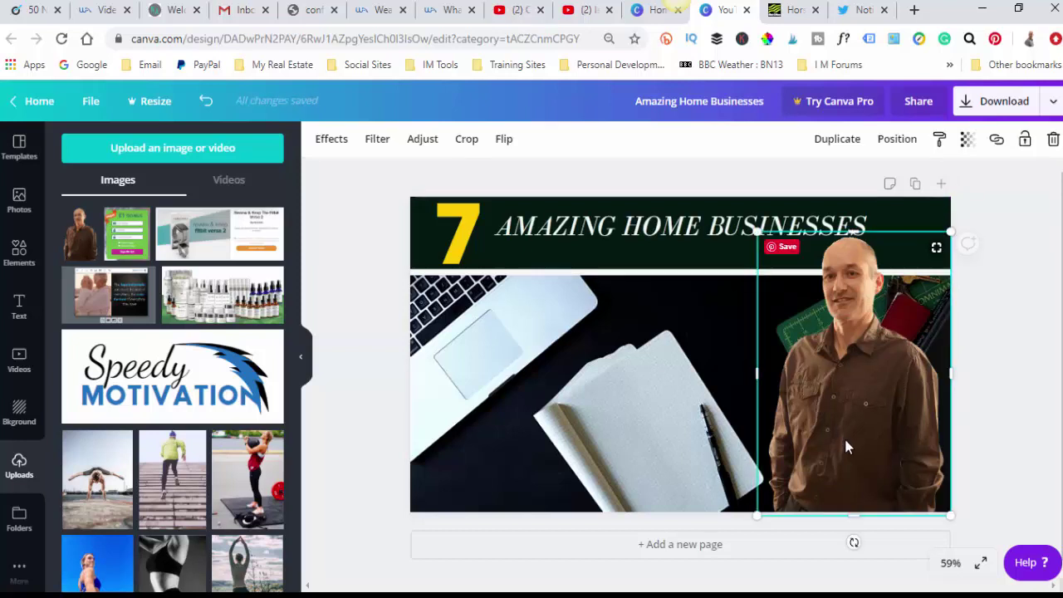
pyautogui.moveTo(726, 529); pyautogui.dragTo(612, 590)
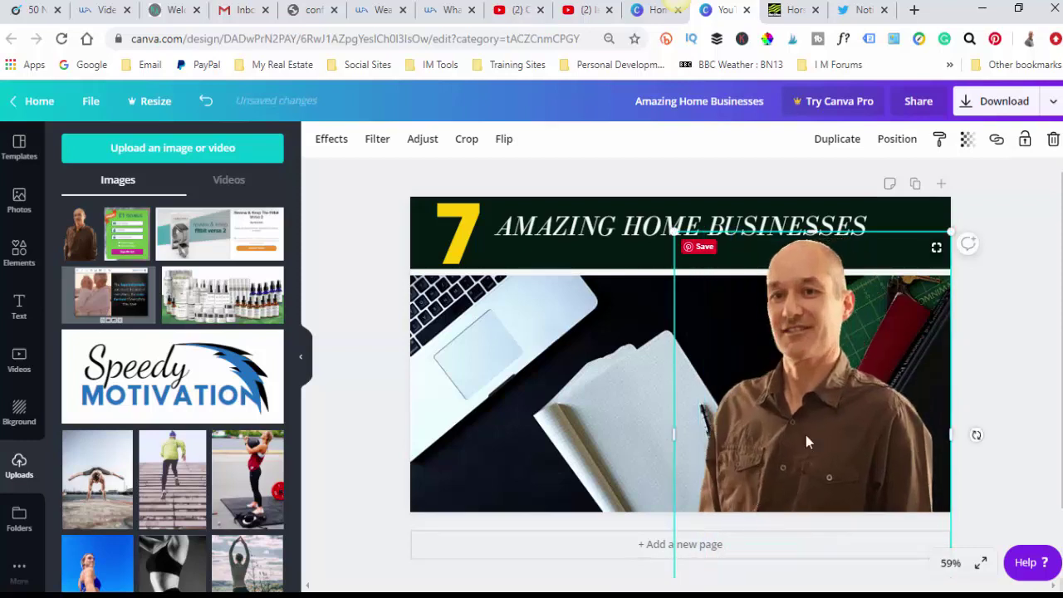
pyautogui.click(1003, 227)
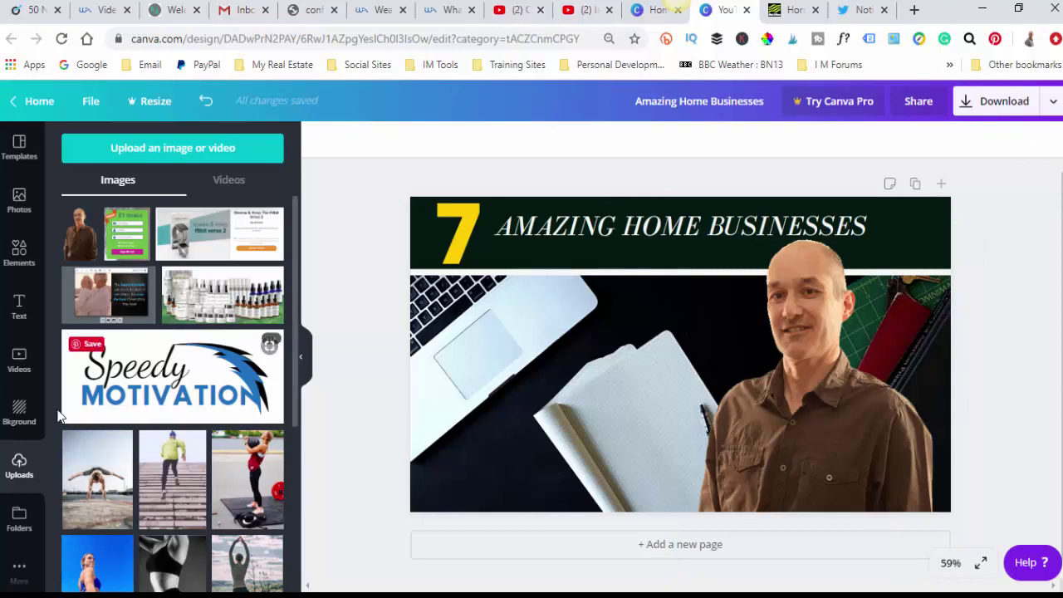
# Duplicate the title, retype it 'TO START FROM HOME', left-aligned under AMAZING HOME BUSINESSES
pyautogui.rightClick(864, 228)
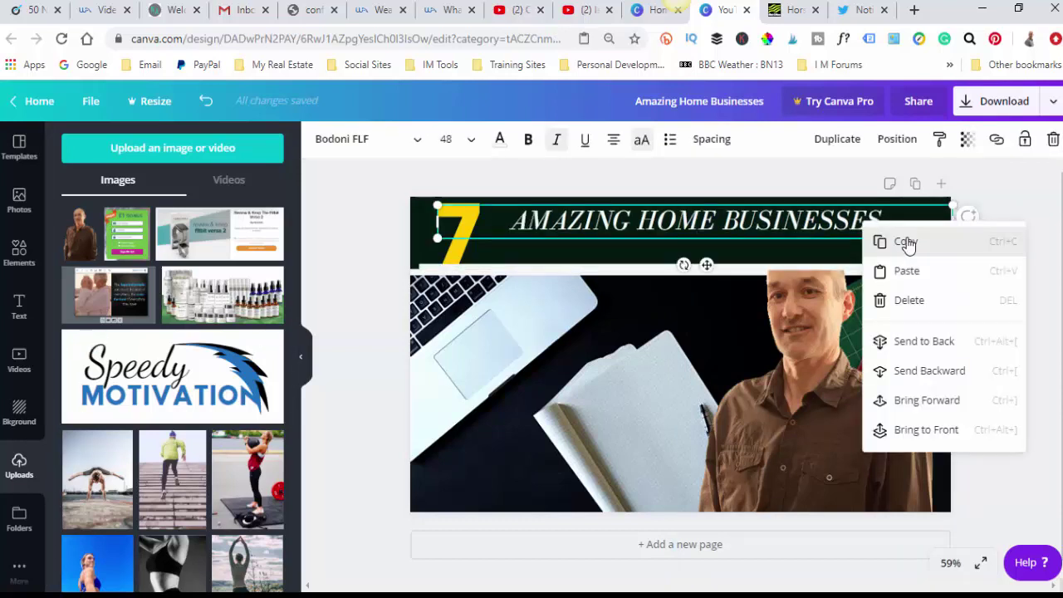
pyautogui.click(837, 243)
pyautogui.click(778, 257)
pyautogui.rightClick(780, 257)
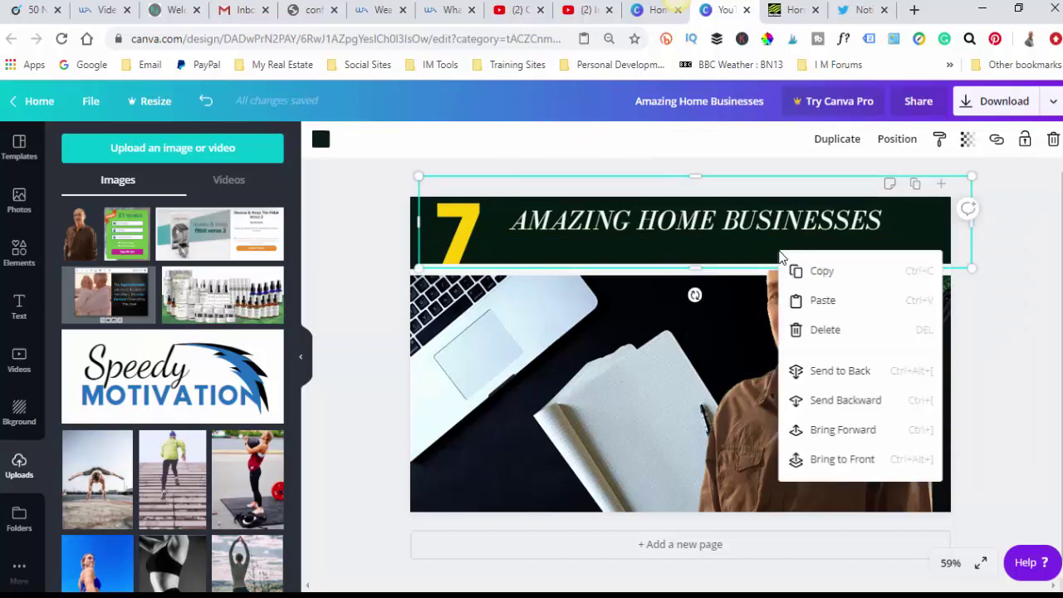
pyautogui.click(810, 301)
pyautogui.moveTo(916, 218)
pyautogui.mouseDown()
pyautogui.moveTo(892, 230)
pyautogui.moveTo(900, 231)
pyautogui.mouseUp()
pyautogui.press('BackSpace')
pyautogui.press('BackSpace')
pyautogui.press('BackSpace')
pyautogui.press('BackSpace')
pyautogui.press('BackSpace')
pyautogui.press('BackSpace')
pyautogui.press('BackSpace')
pyautogui.press('BackSpace')
pyautogui.press('BackSpace')
pyautogui.press('BackSpace')
pyautogui.press('BackSpace')
pyautogui.press('BackSpace')
pyautogui.press('BackSpace')
pyautogui.press('BackSpace')
pyautogui.press('BackSpace')
pyautogui.press('BackSpace')
pyautogui.press('BackSpace')
pyautogui.press('BackSpace')
pyautogui.press('BackSpace')
pyautogui.press('BackSpace')
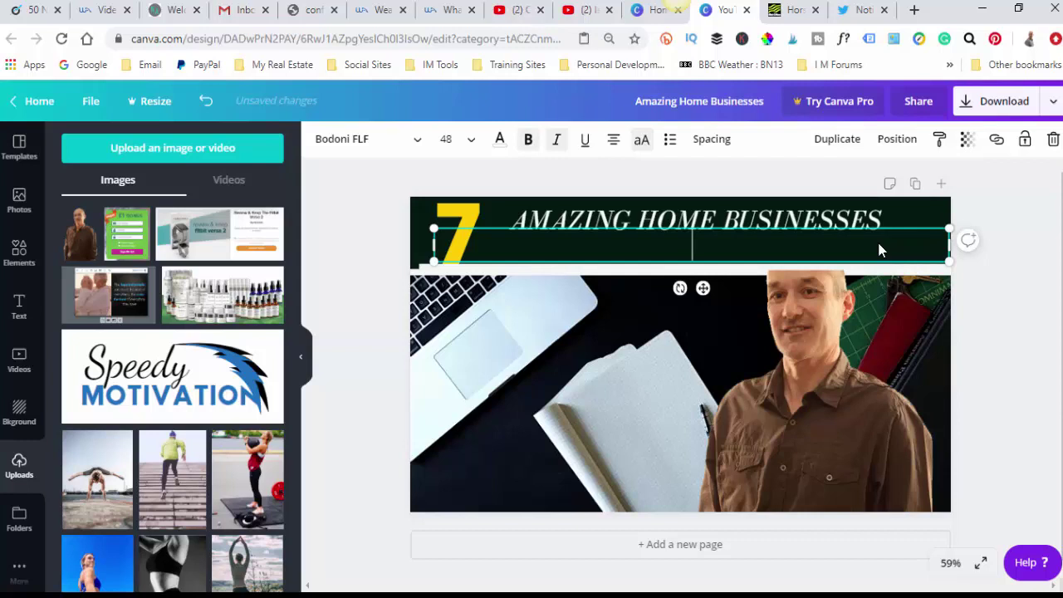
pyautogui.write('TO START')
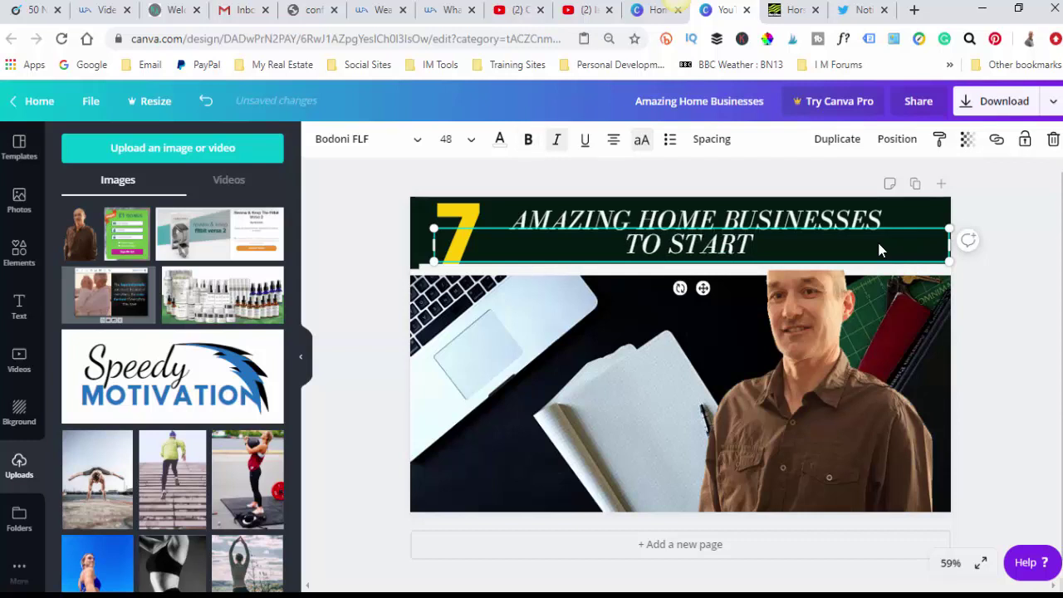
pyautogui.write(' FROM HOME')
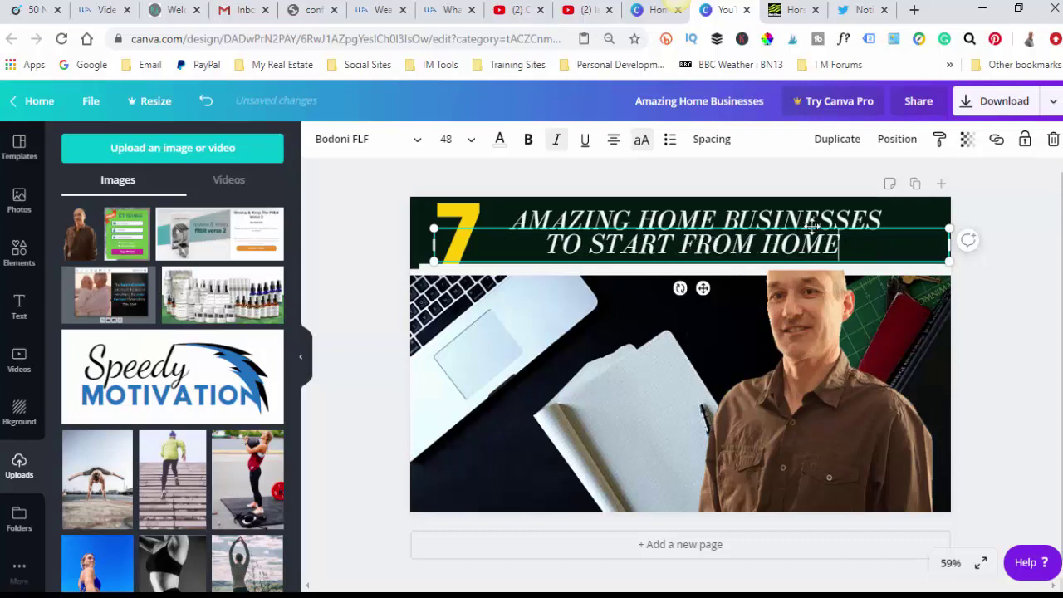
pyautogui.click(617, 143)
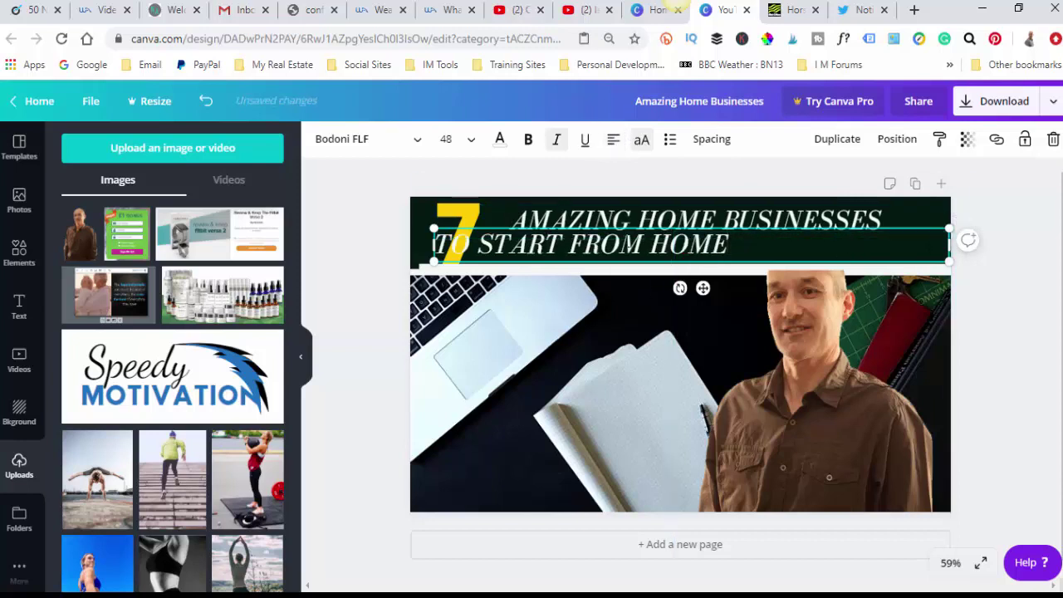
pyautogui.moveTo(432, 246); pyautogui.dragTo(509, 246)
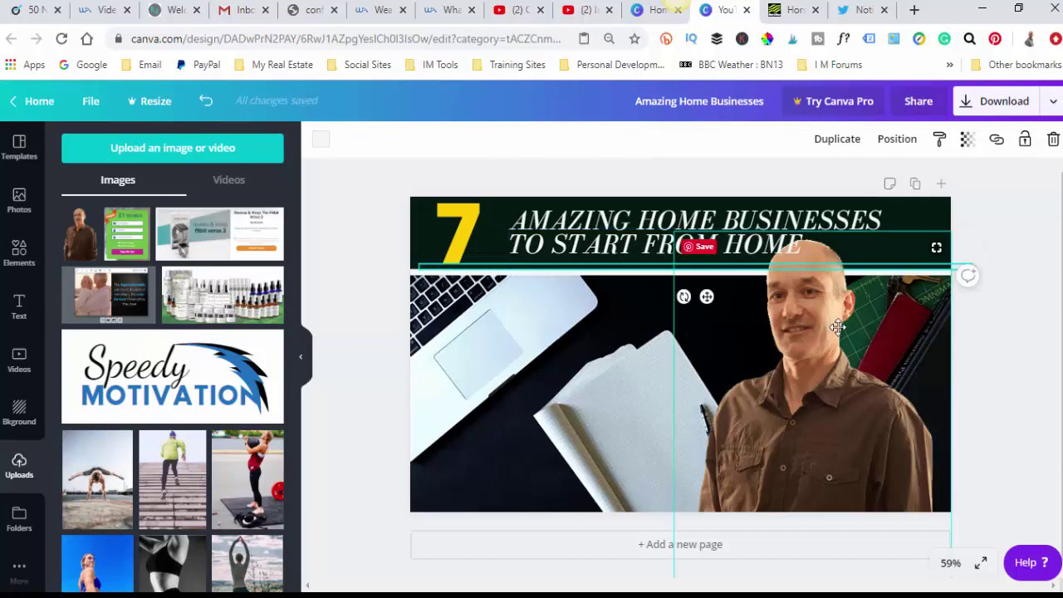
# Shift the presenter photo slightly further to the right
pyautogui.moveTo(811, 325); pyautogui.dragTo(845, 326)
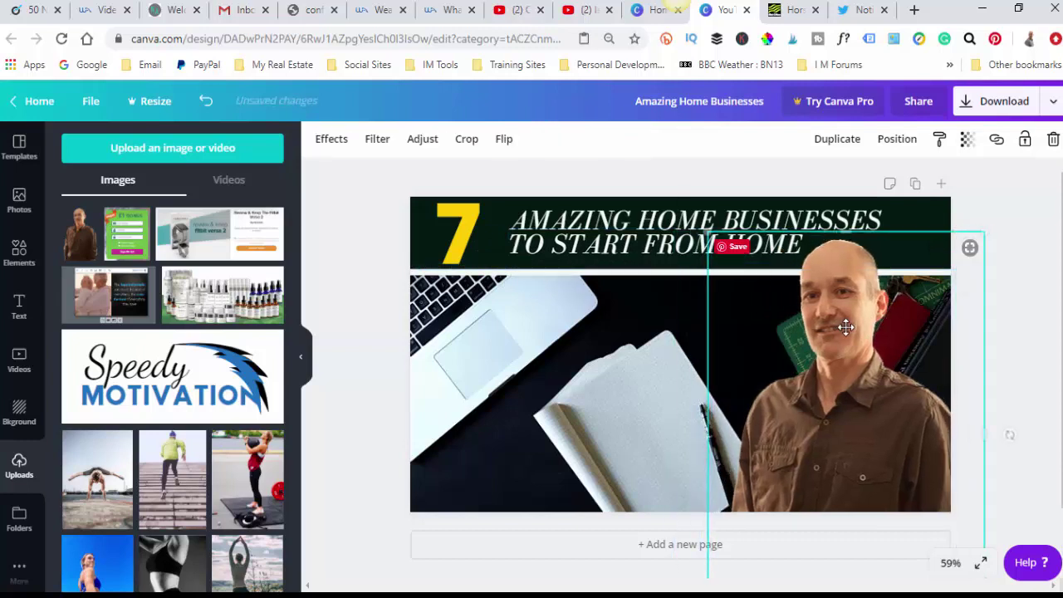
pyautogui.click(1020, 225)
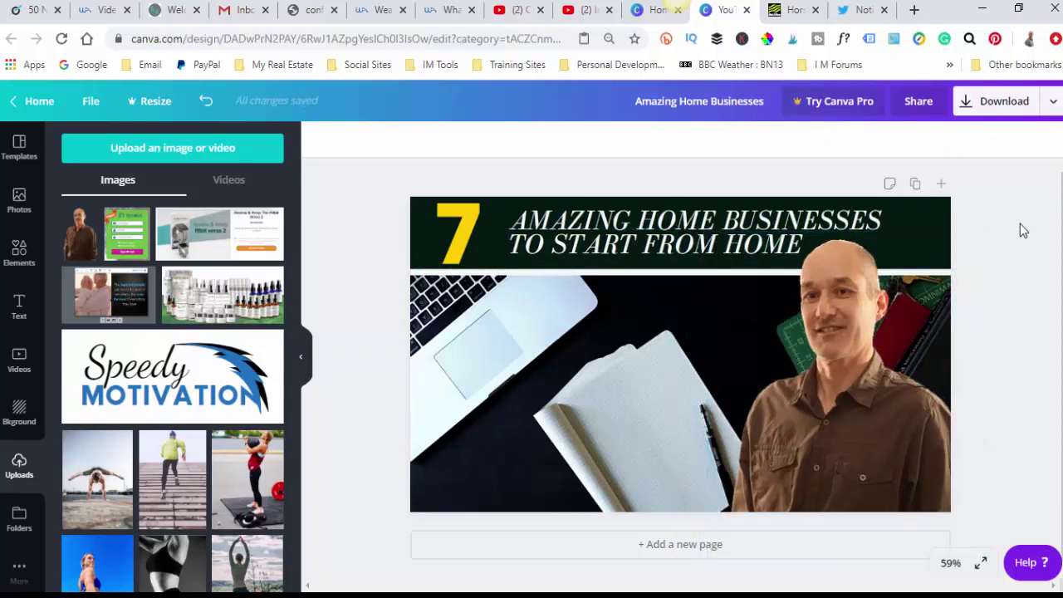
pyautogui.click(19, 305)
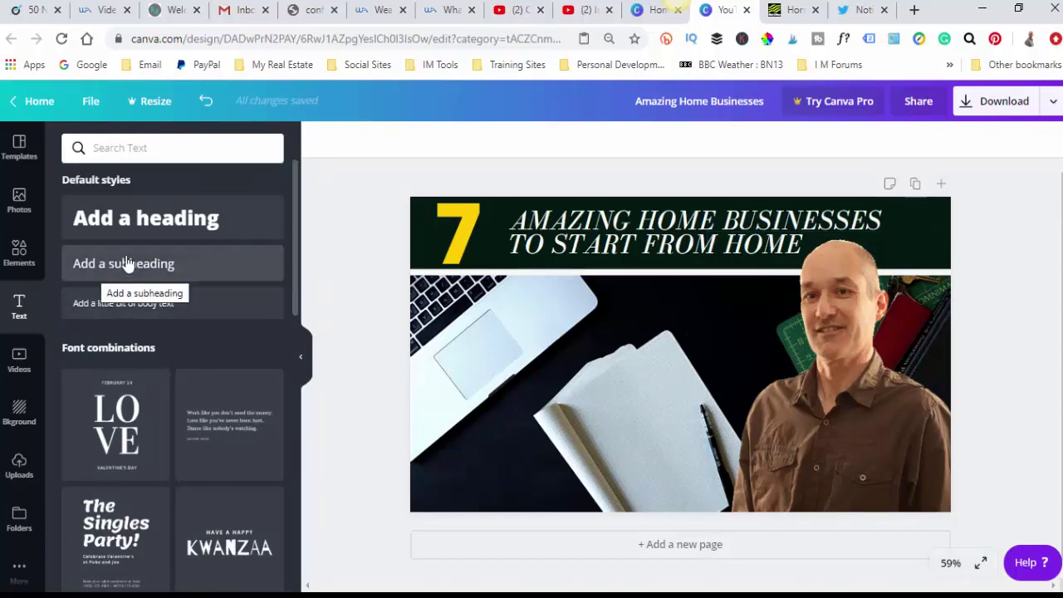
# Add a heading with 'A MONTH' on its lower line and set it in Adumu Regular
pyautogui.click(163, 226)
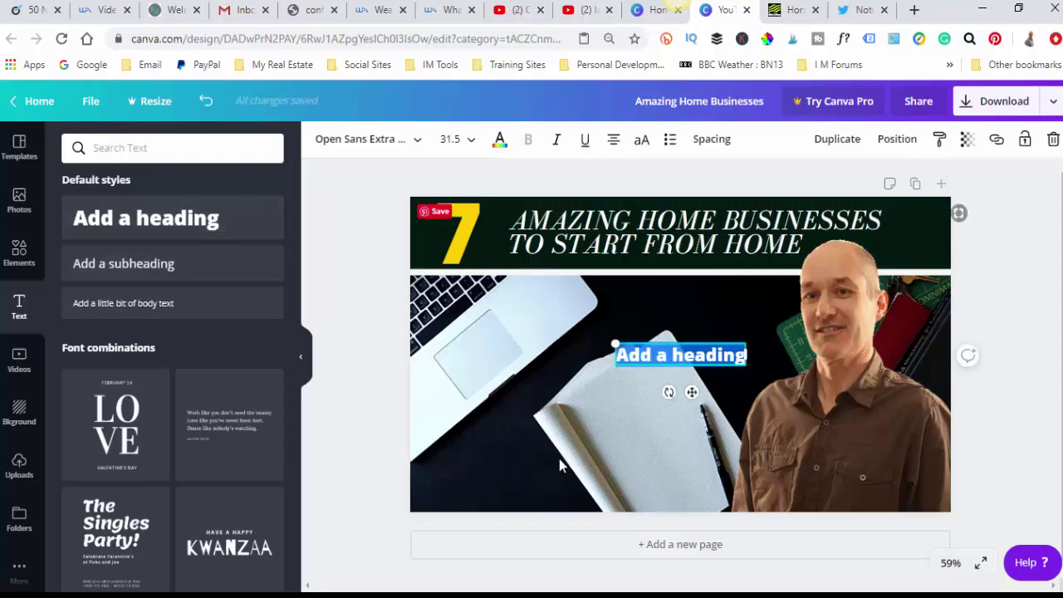
pyautogui.write('EAR')
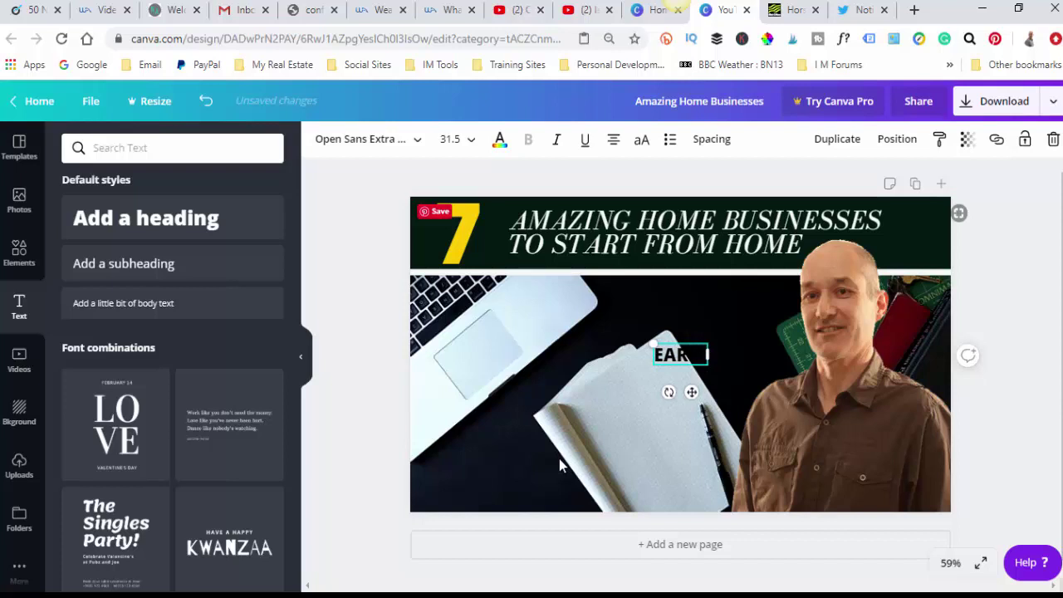
pyautogui.press('Return')
pyautogui.press('Return')
pyautogui.press('Return')
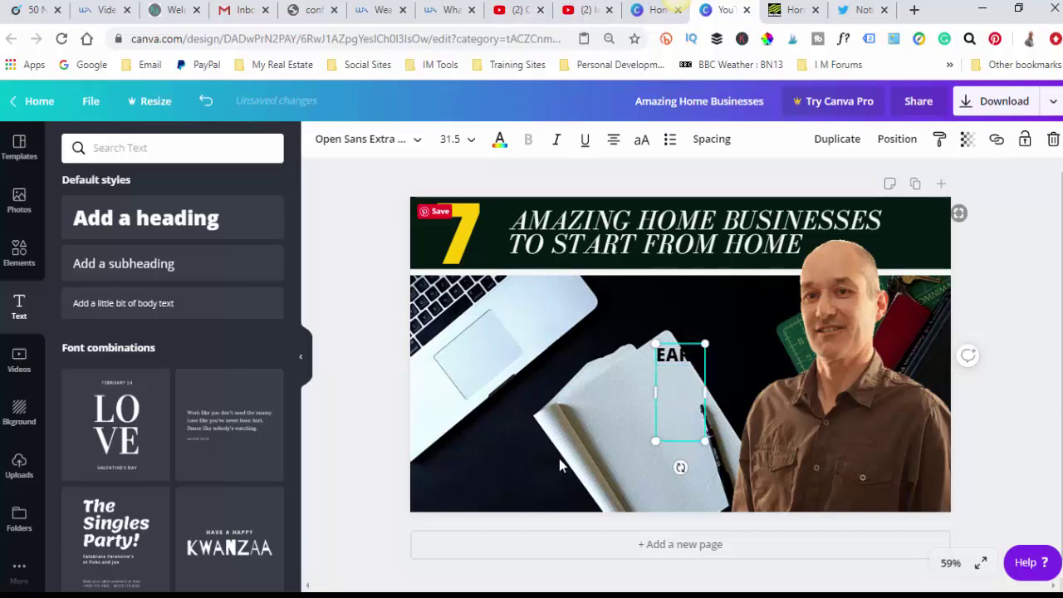
pyautogui.write('AMONTH')
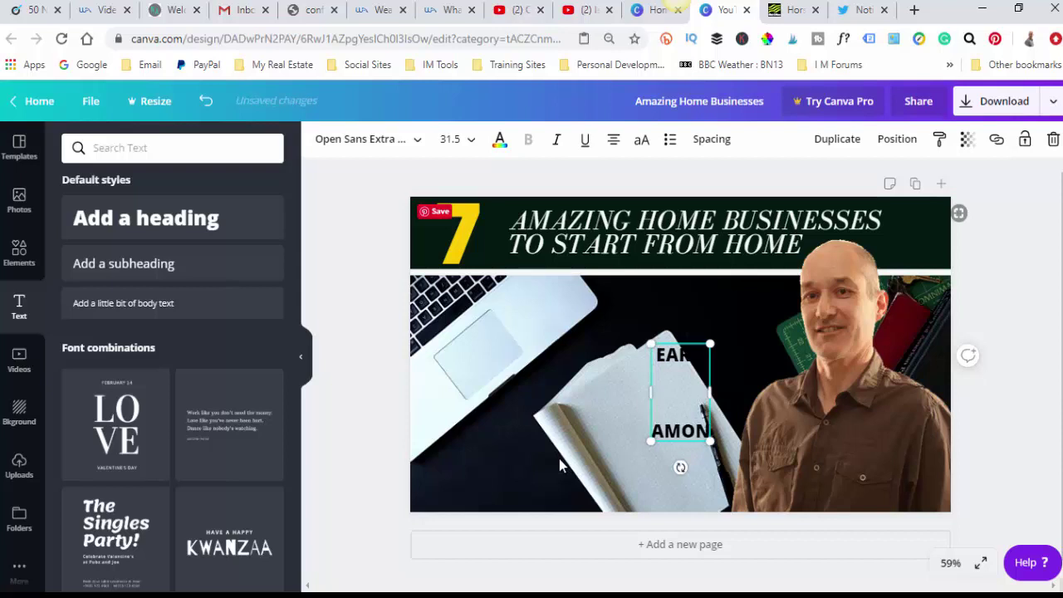
pyautogui.click(653, 432)
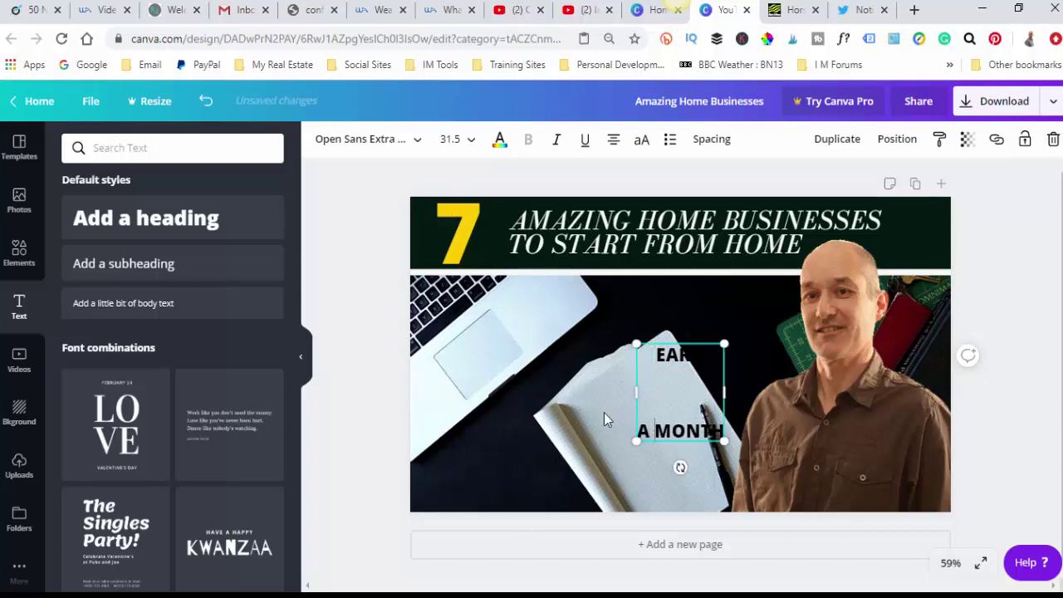
pyautogui.click(416, 143)
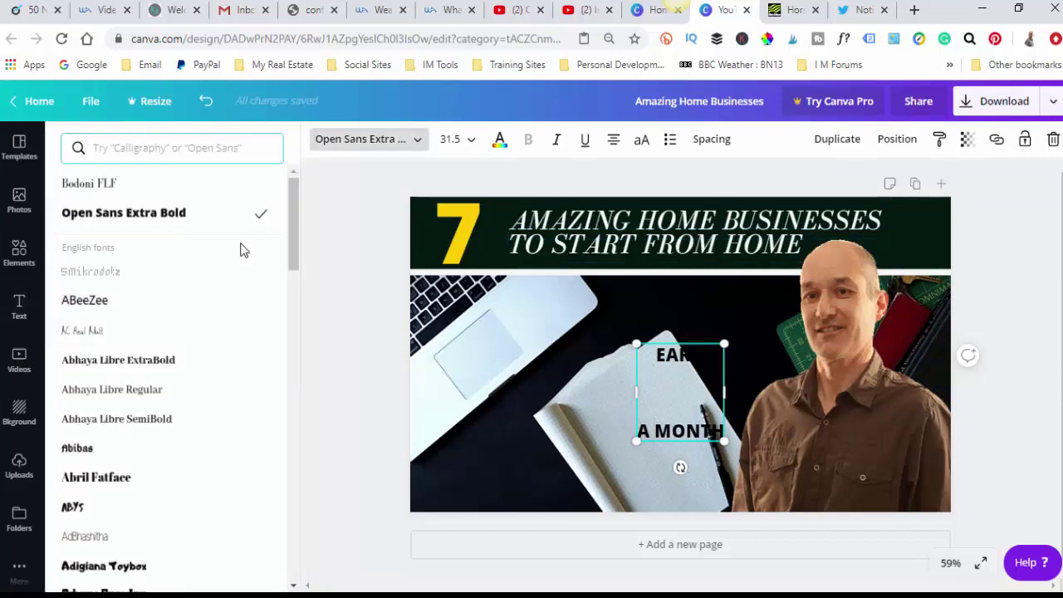
pyautogui.moveTo(296, 239); pyautogui.dragTo(294, 297)
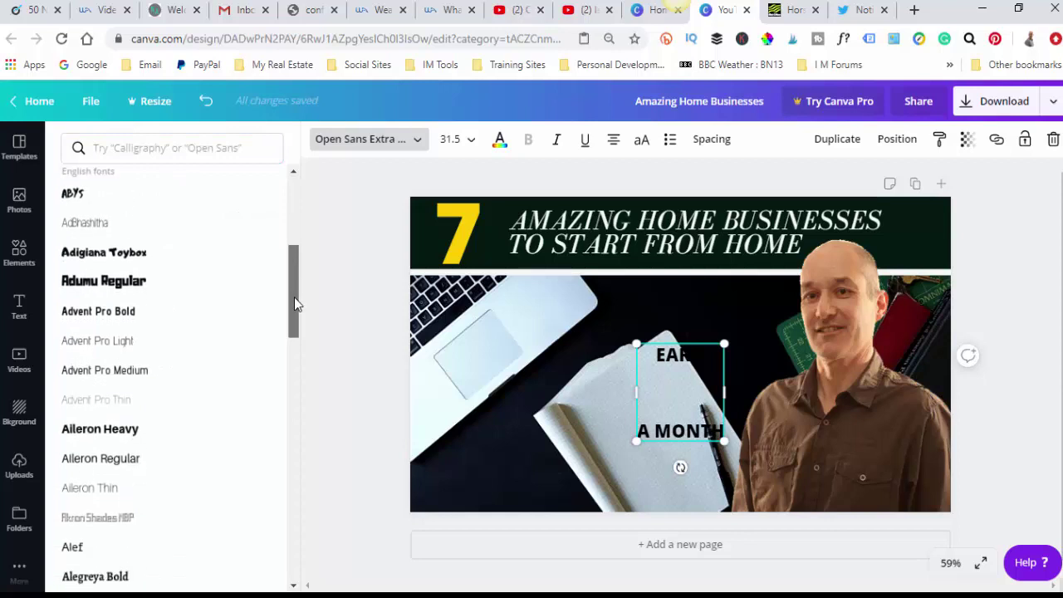
pyautogui.click(142, 286)
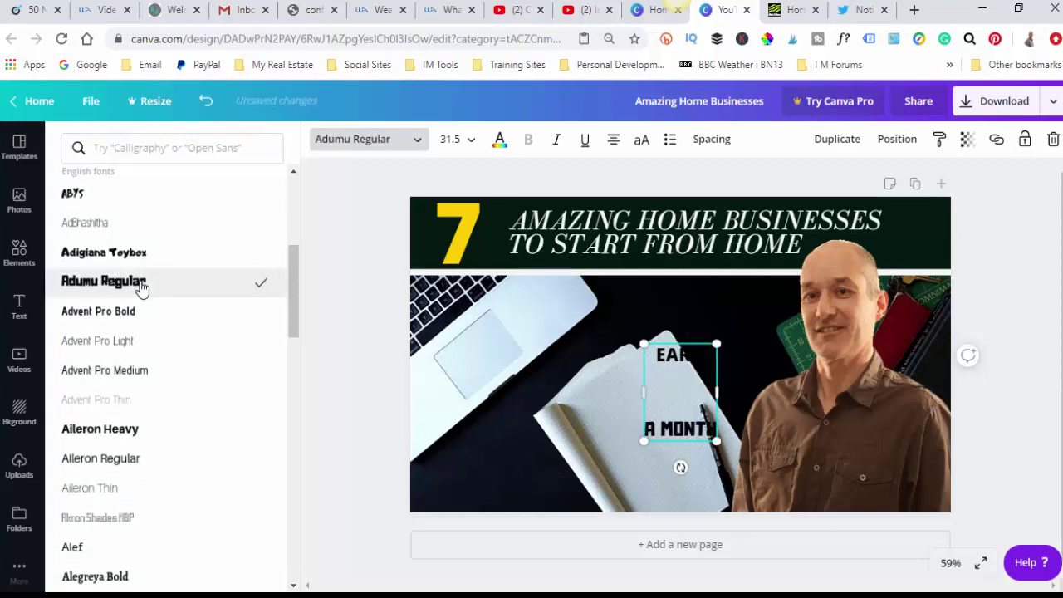
# Set the EARN / A MONTH text to size 88, move it up-left and tilt it about 7 degrees
pyautogui.click(470, 144)
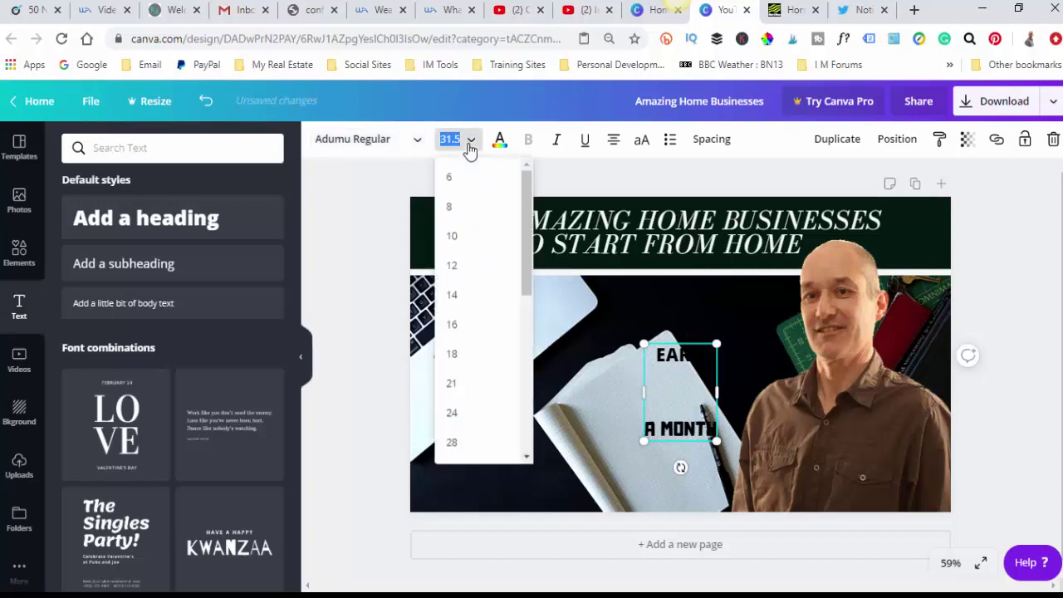
pyautogui.click(465, 145)
pyautogui.click(465, 147)
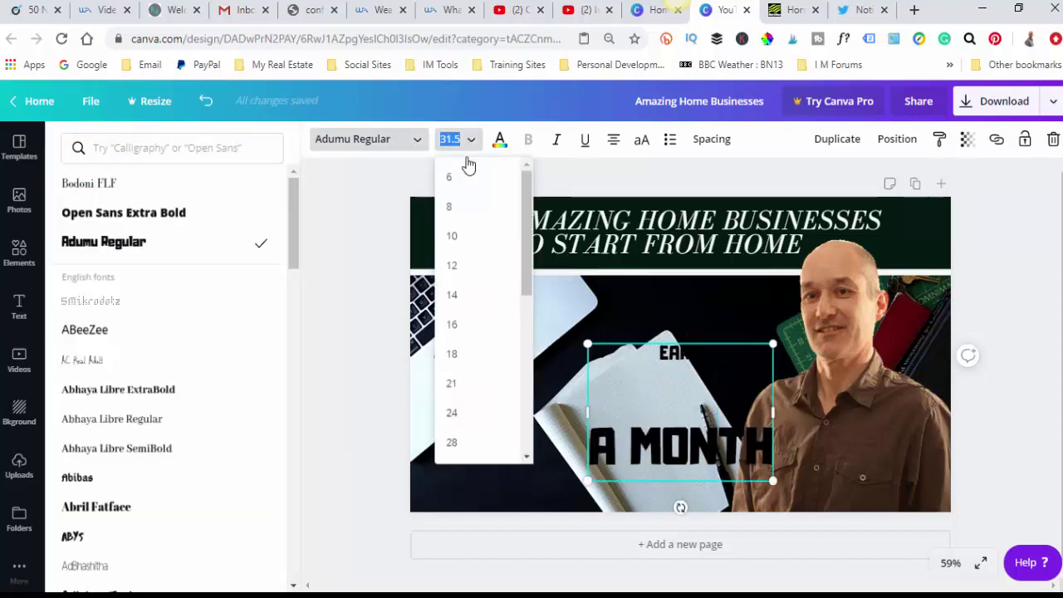
pyautogui.scroll(-3, 528, 454)
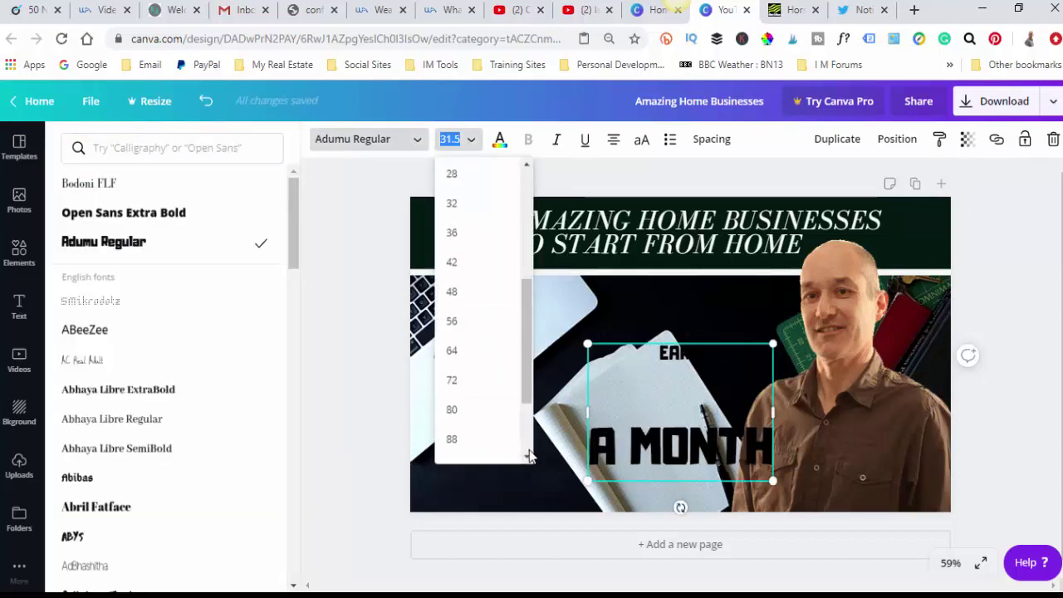
pyautogui.click(479, 440)
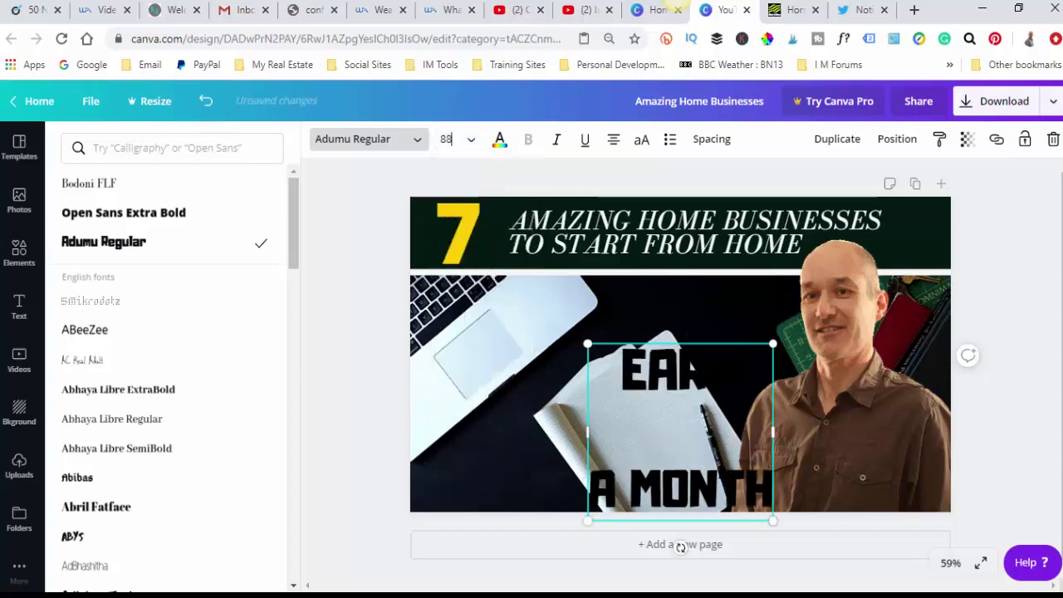
pyautogui.moveTo(725, 323); pyautogui.dragTo(717, 297)
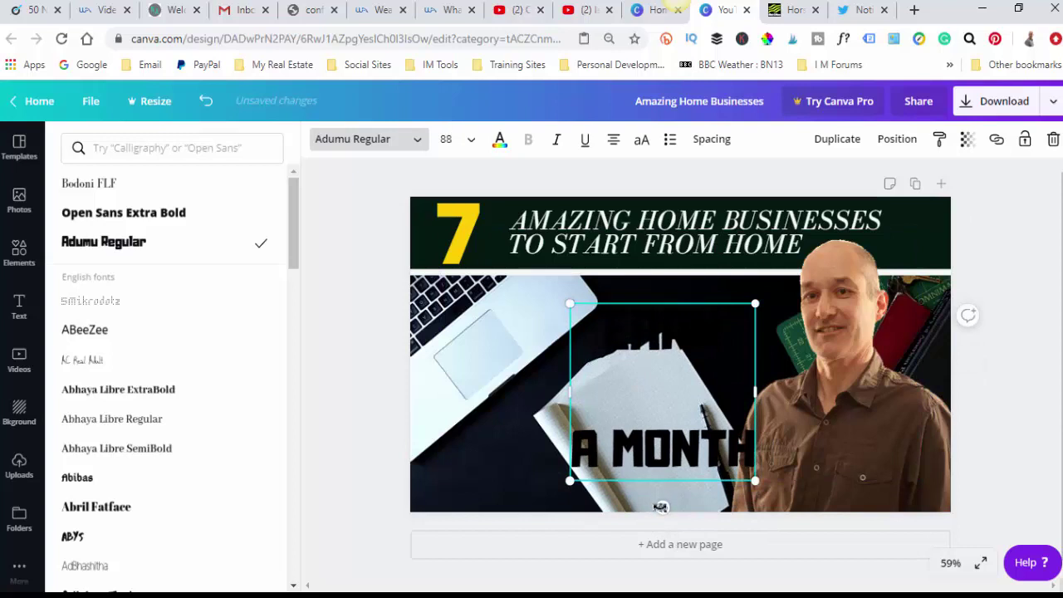
pyautogui.moveTo(659, 505); pyautogui.dragTo(683, 505)
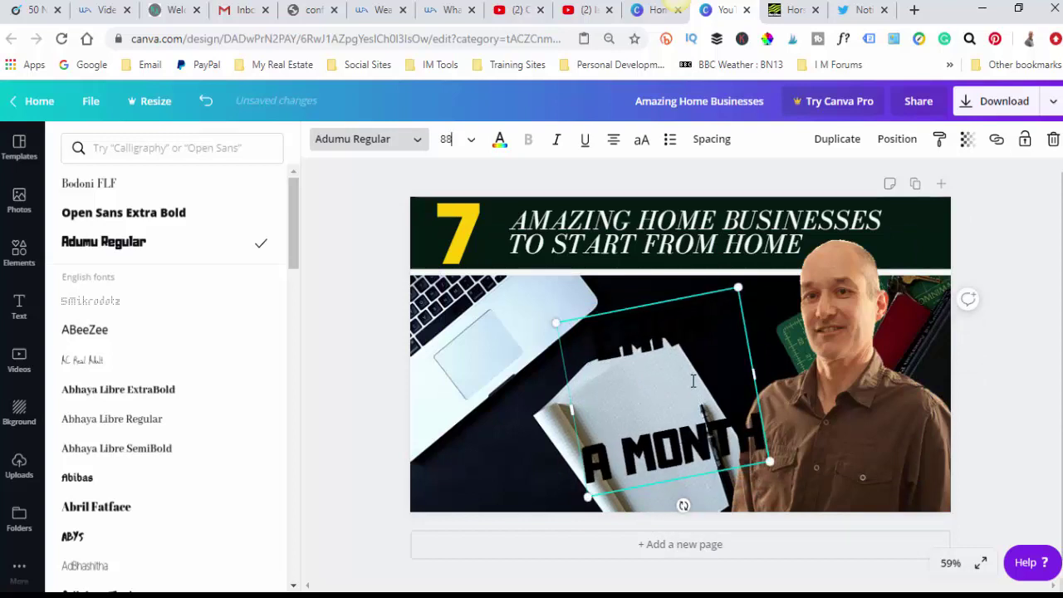
# Colour EARN a bright custom red and give A MONTH the same red
pyautogui.click(499, 140)
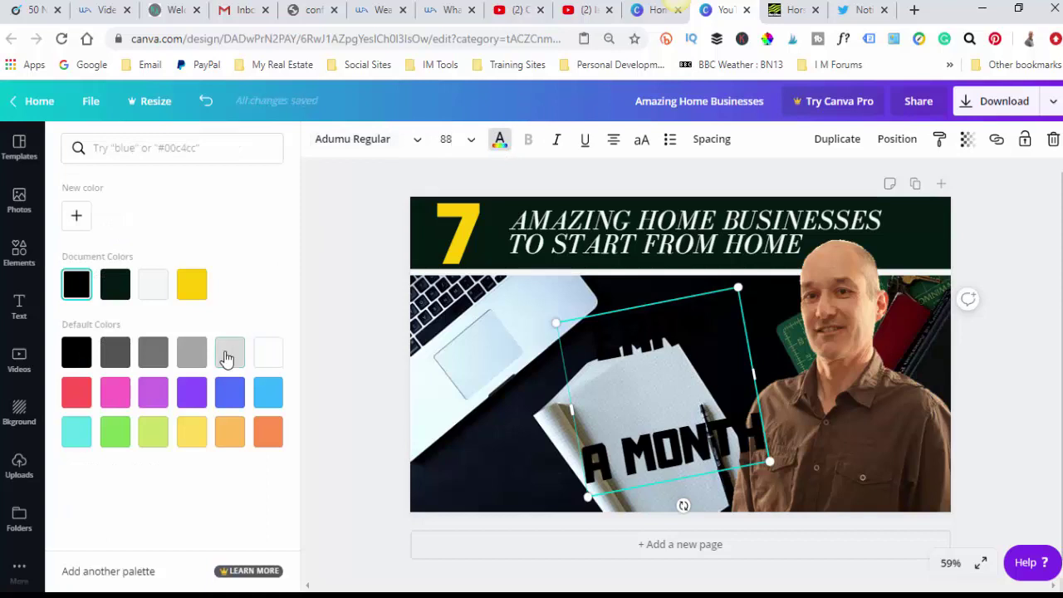
pyautogui.click(76, 392)
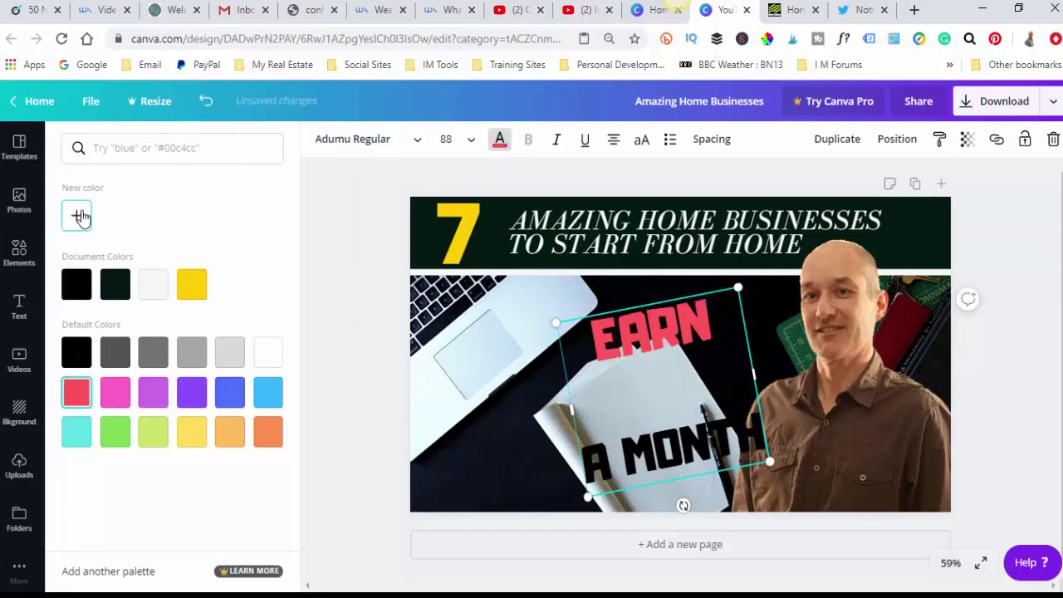
pyautogui.click(78, 217)
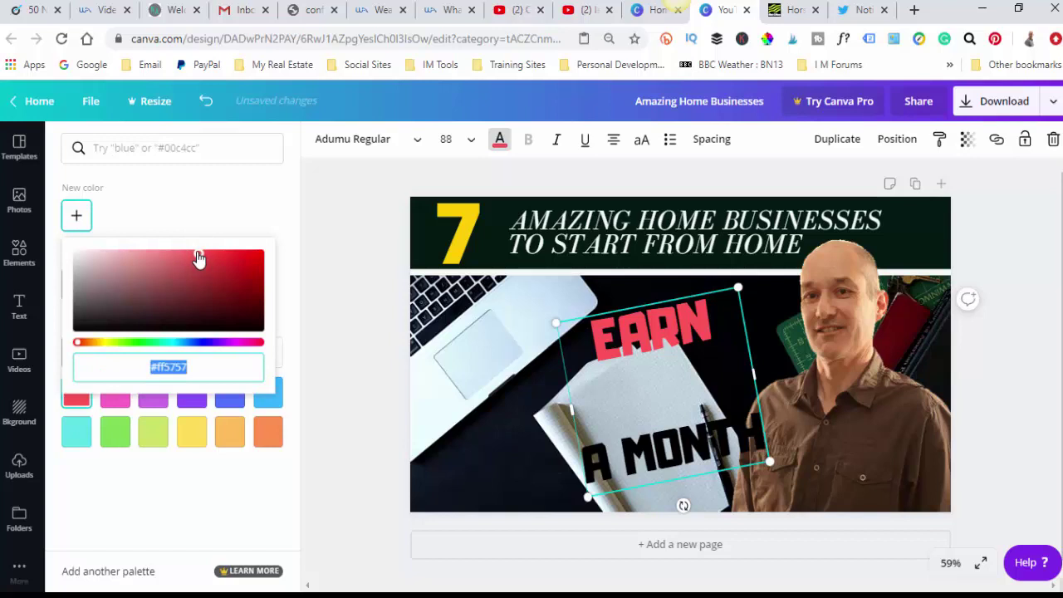
pyautogui.moveTo(199, 259); pyautogui.dragTo(260, 253)
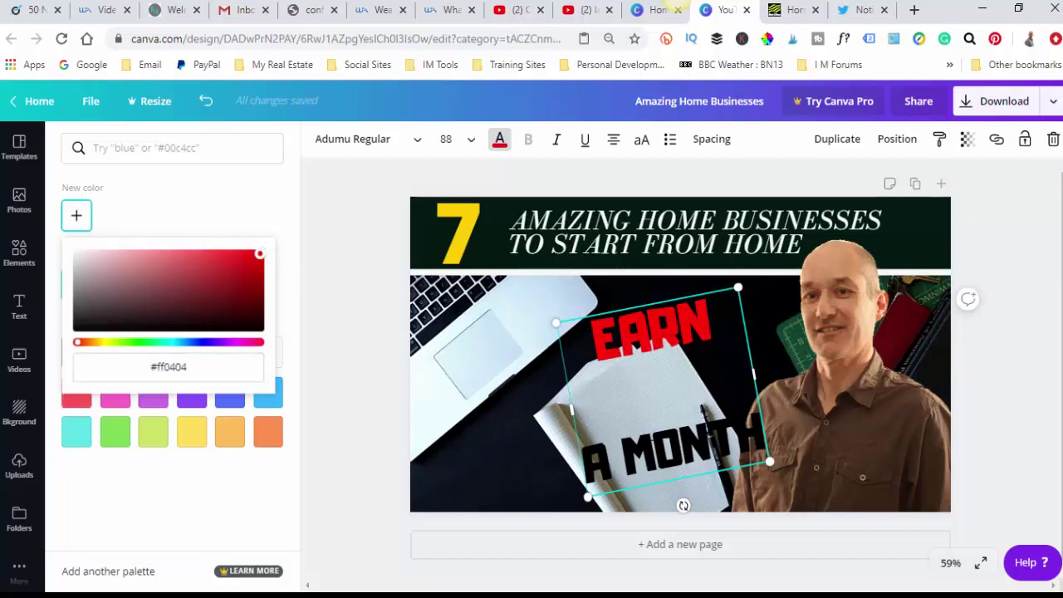
pyautogui.press('Escape')
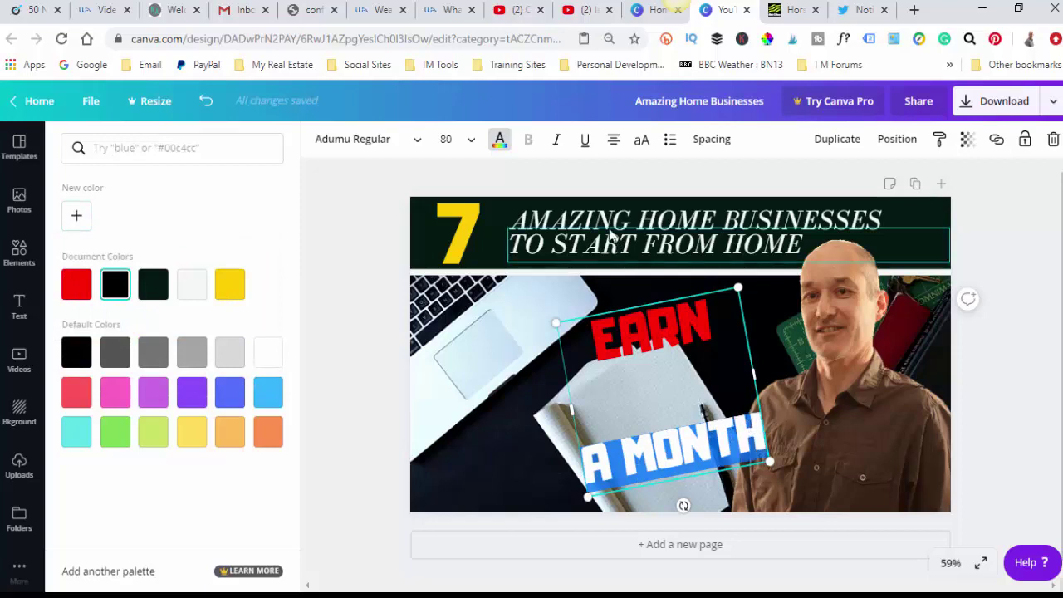
pyautogui.click(499, 138)
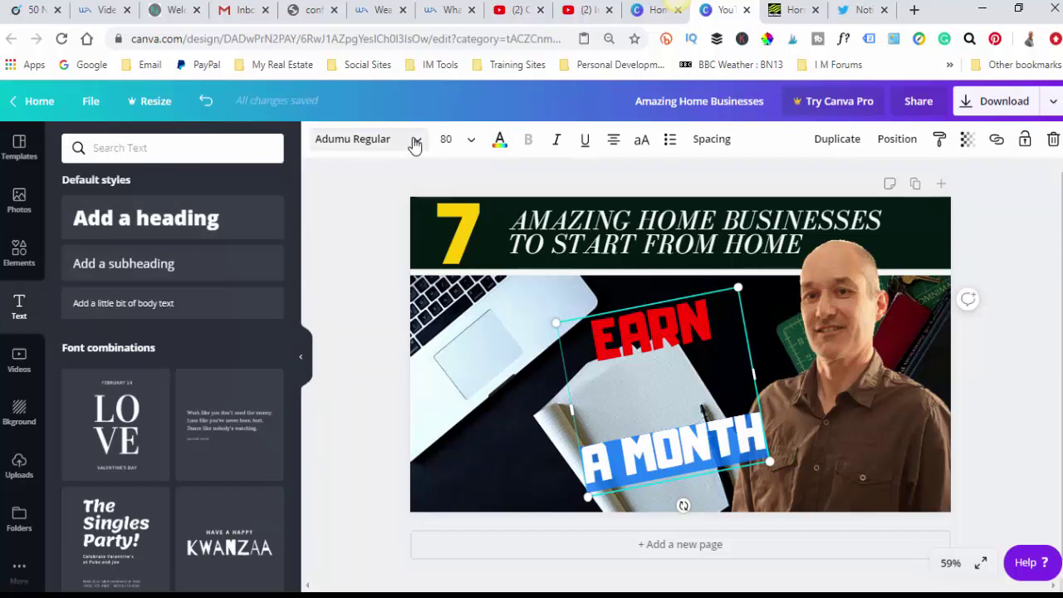
pyautogui.click(499, 138)
pyautogui.click(191, 284)
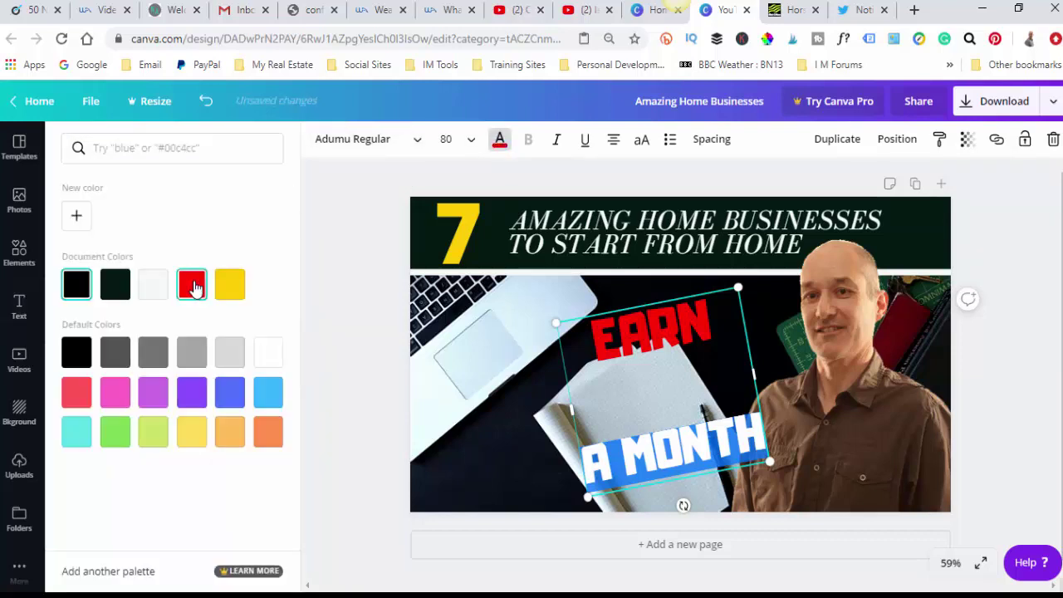
pyautogui.click(548, 444)
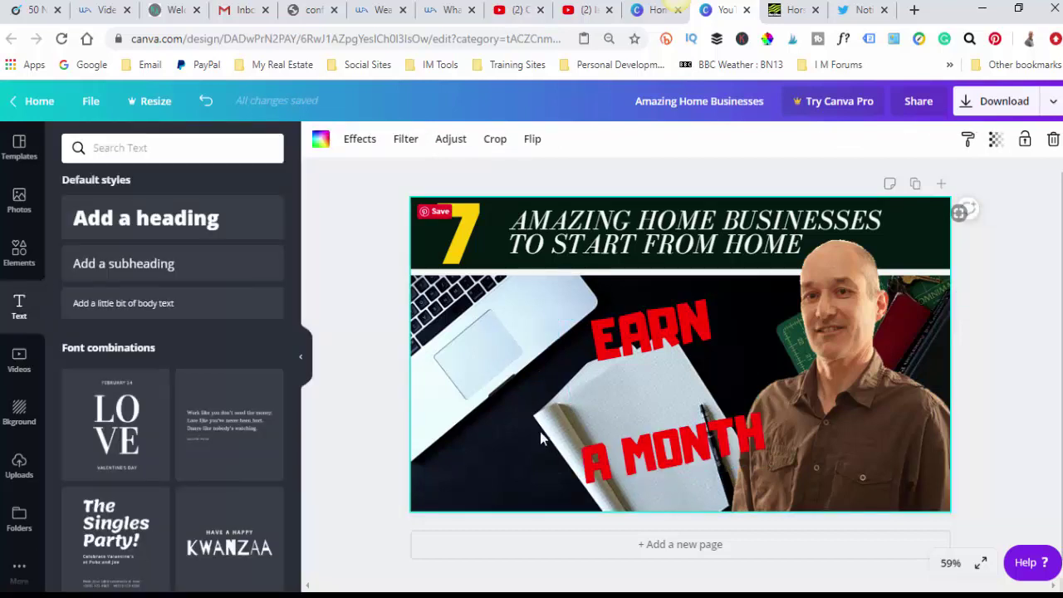
# Add a '$1000' heading at size 144, tilted about 14 degrees between EARN and A MONTH
pyautogui.click(145, 217)
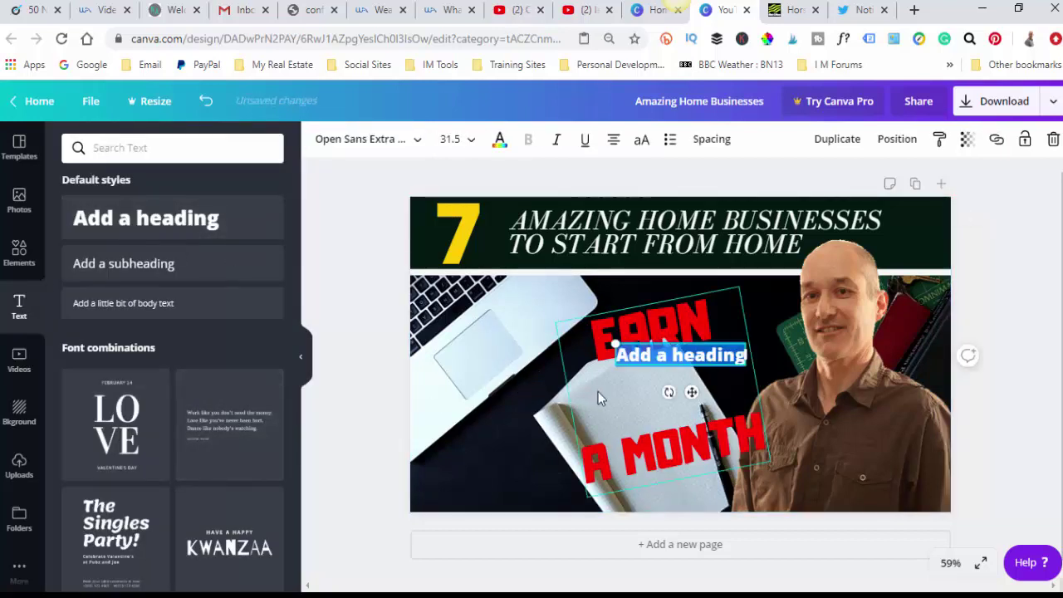
pyautogui.write('$1')
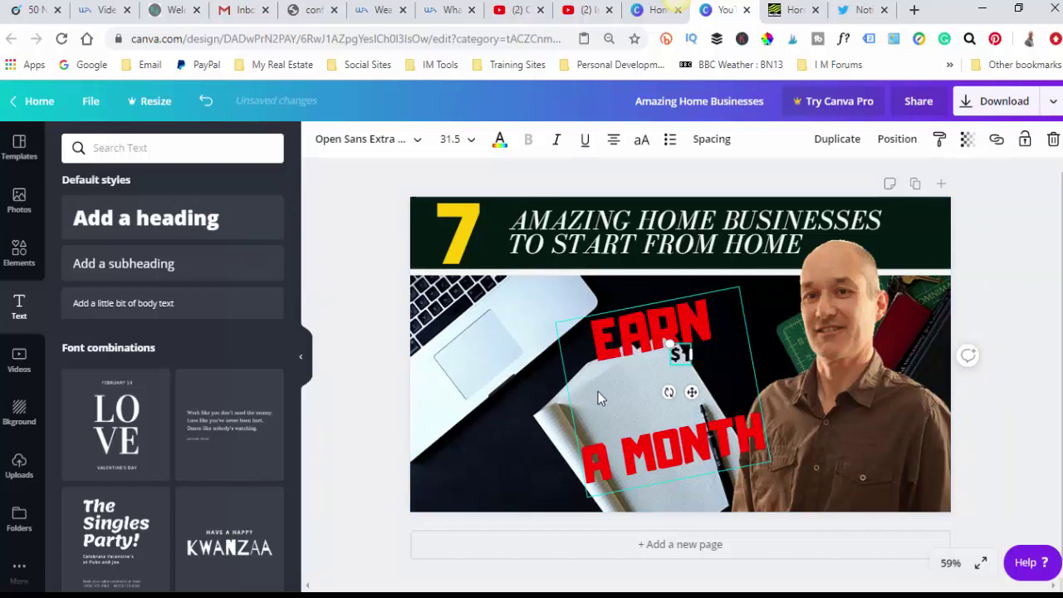
pyautogui.write('00')
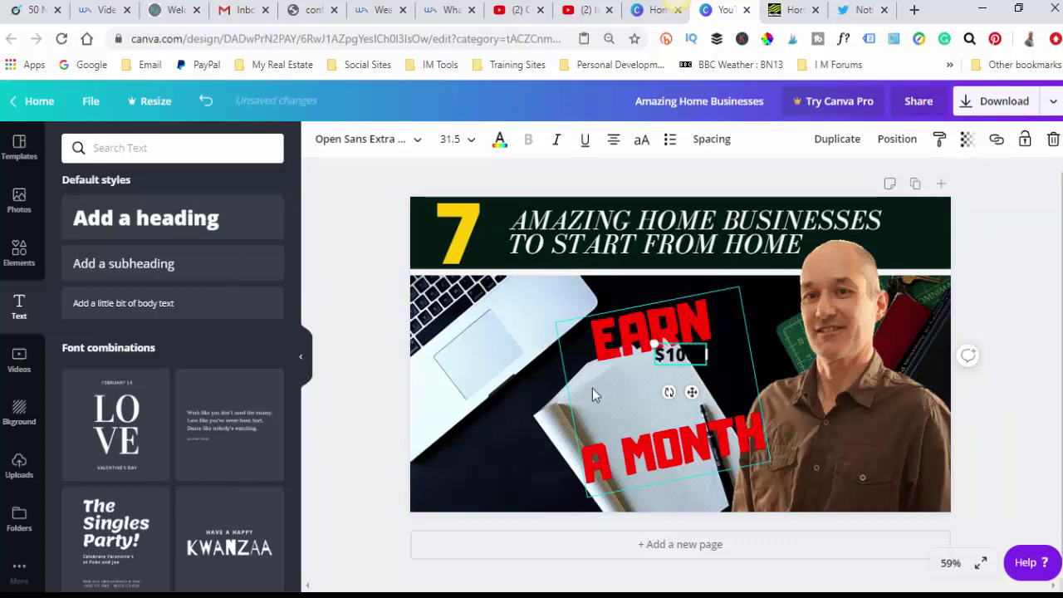
pyautogui.click(471, 141)
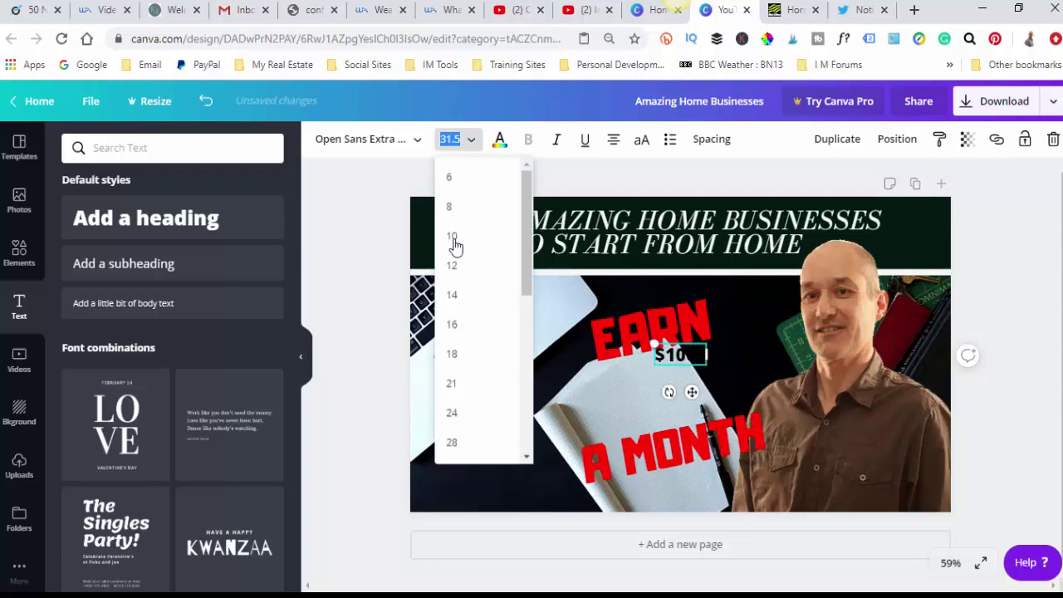
pyautogui.scroll(-5, 477, 436)
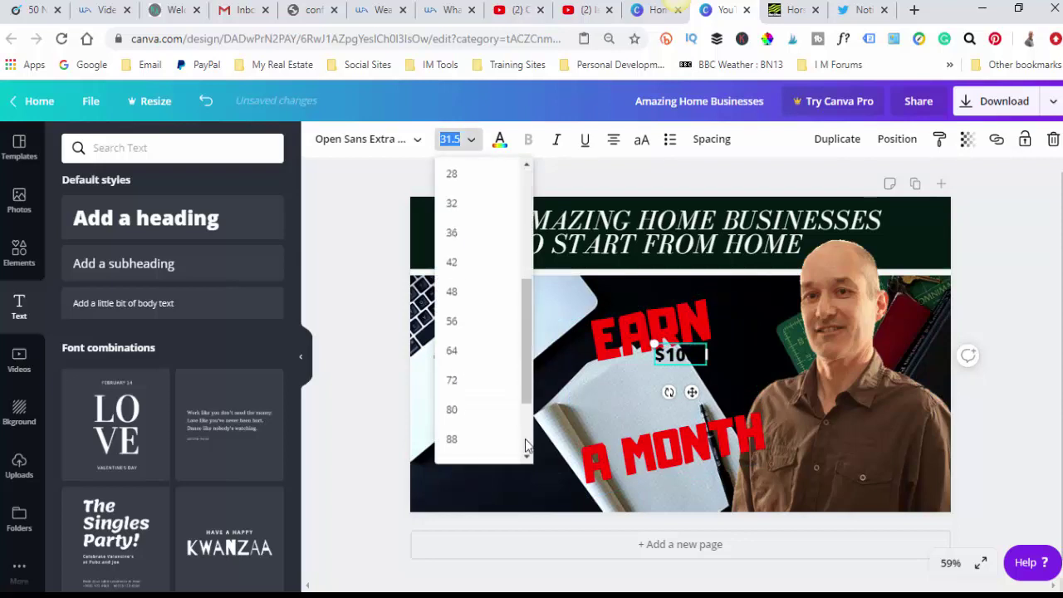
pyautogui.click(456, 443)
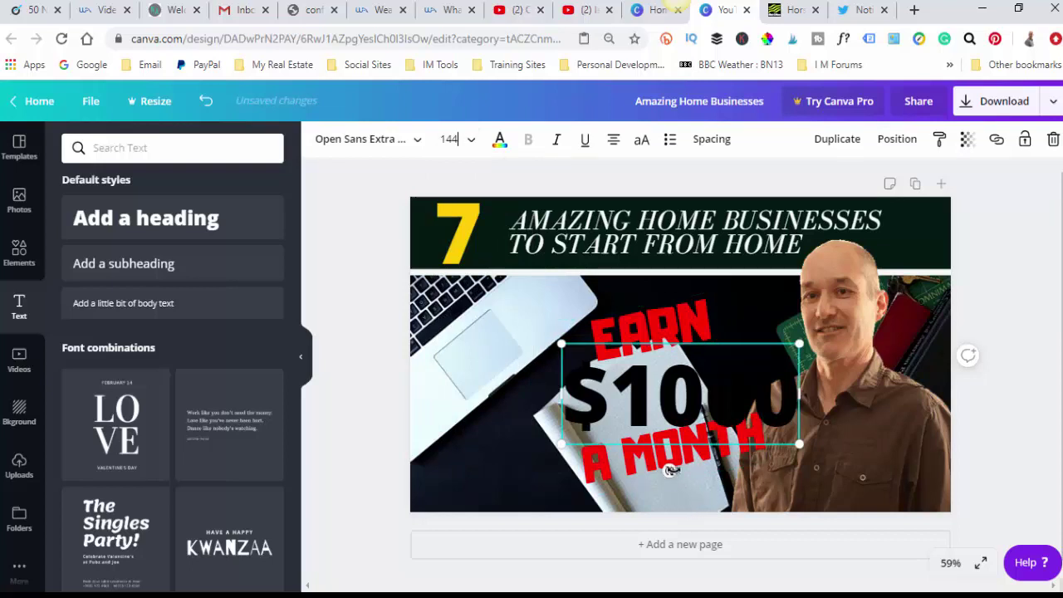
pyautogui.moveTo(669, 471); pyautogui.dragTo(681, 471)
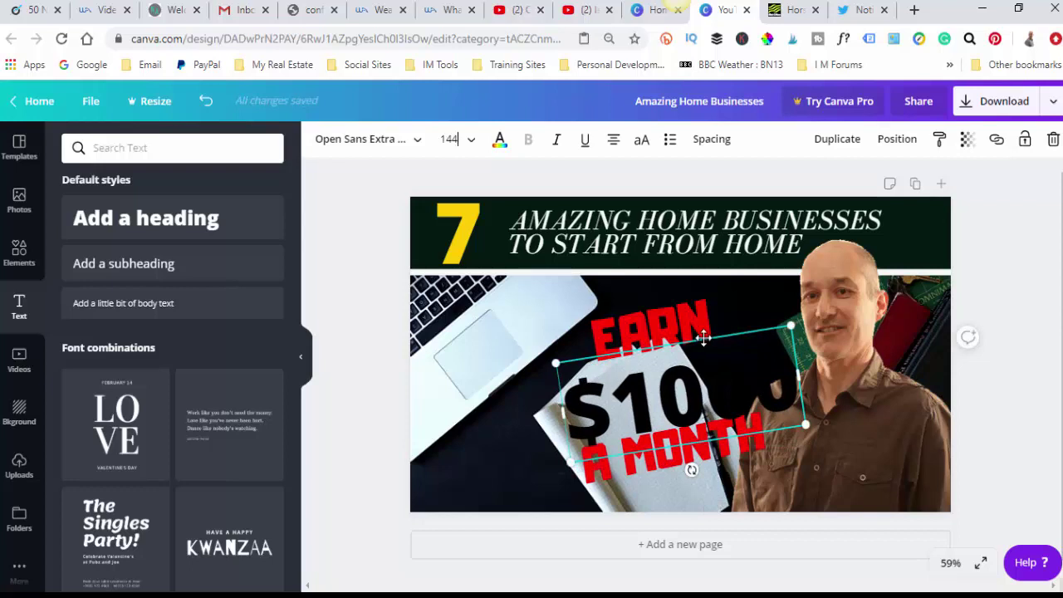
pyautogui.moveTo(703, 337); pyautogui.dragTo(688, 331)
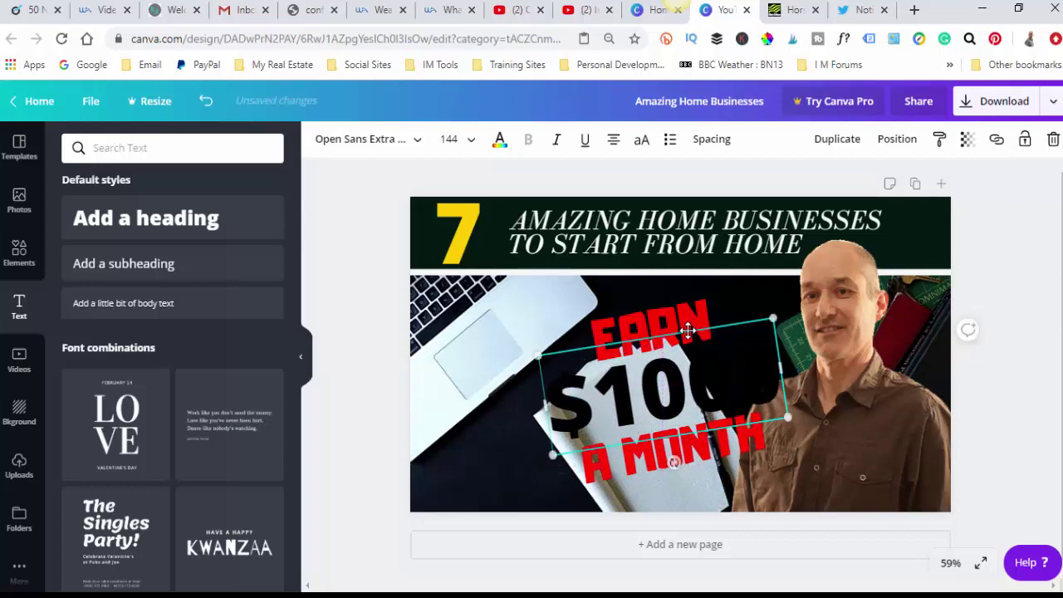
# Colour the $1000 text yellow from the document colours
pyautogui.click(499, 141)
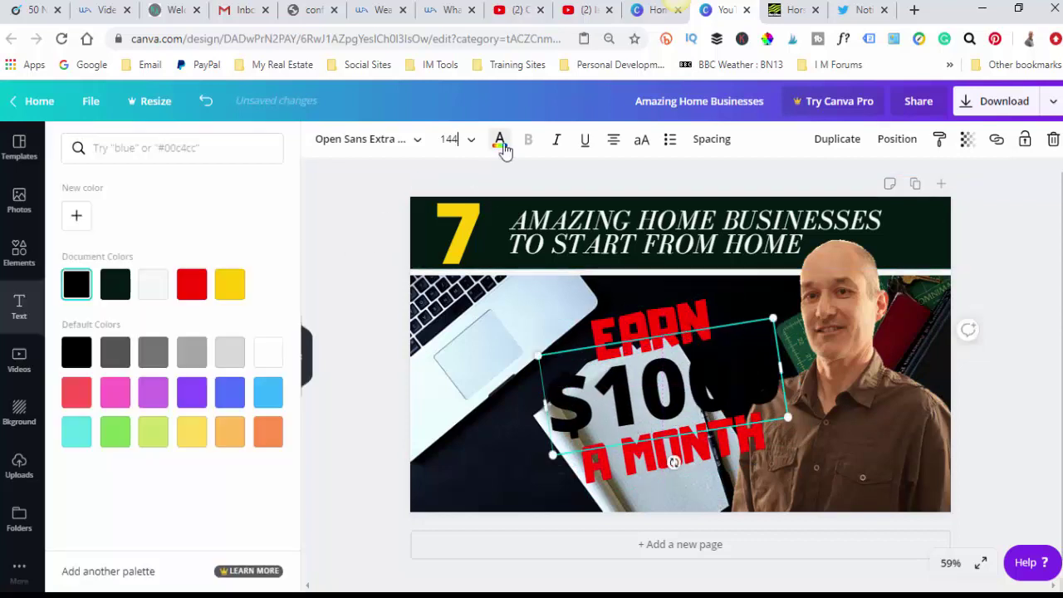
pyautogui.click(268, 352)
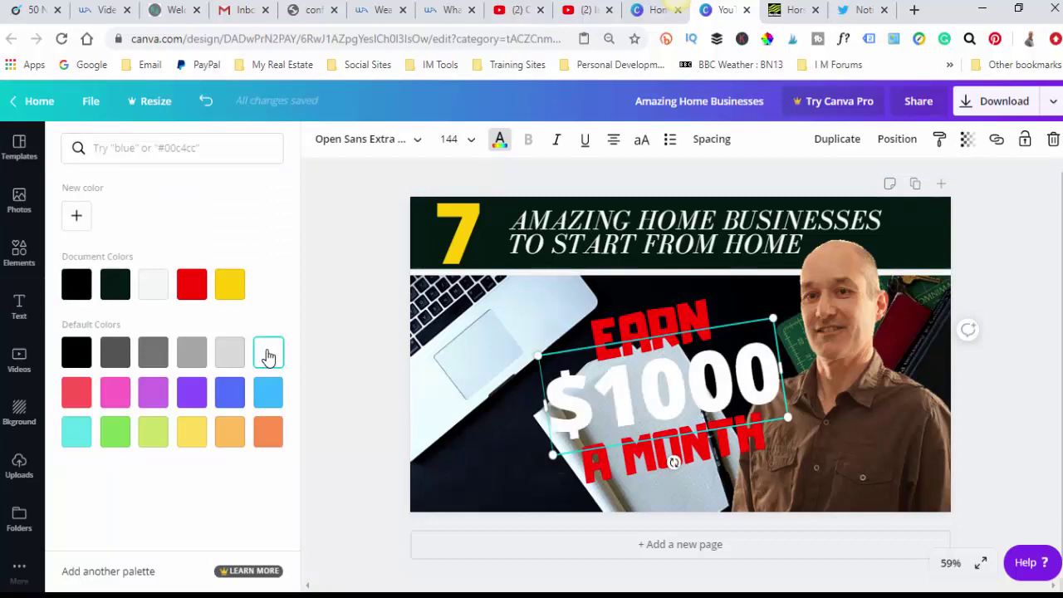
pyautogui.click(229, 285)
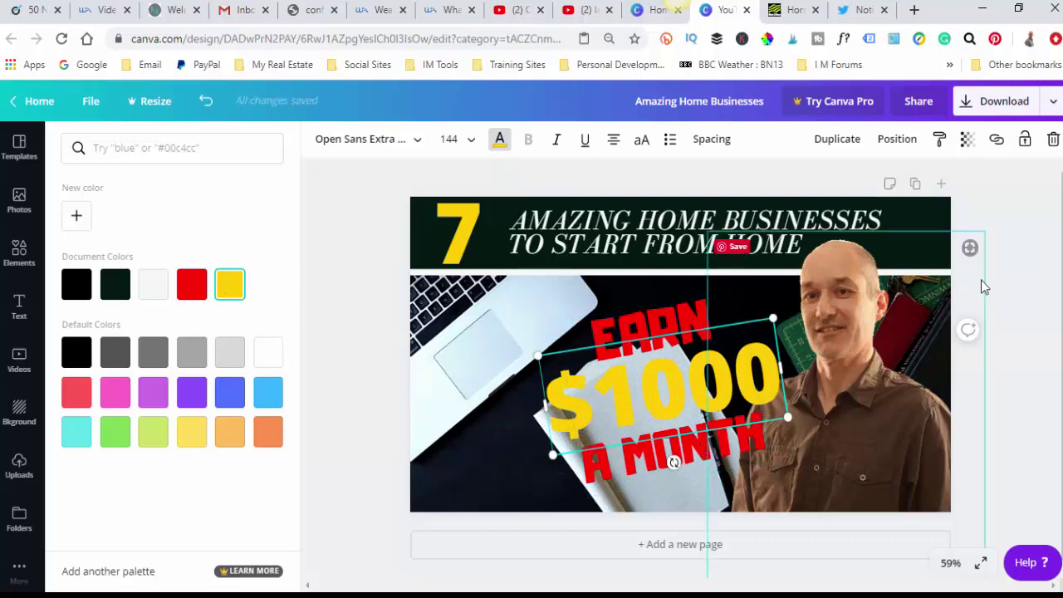
# Download the finished thumbnail with the PNG file type
pyautogui.press('Escape')
pyautogui.press('Escape')
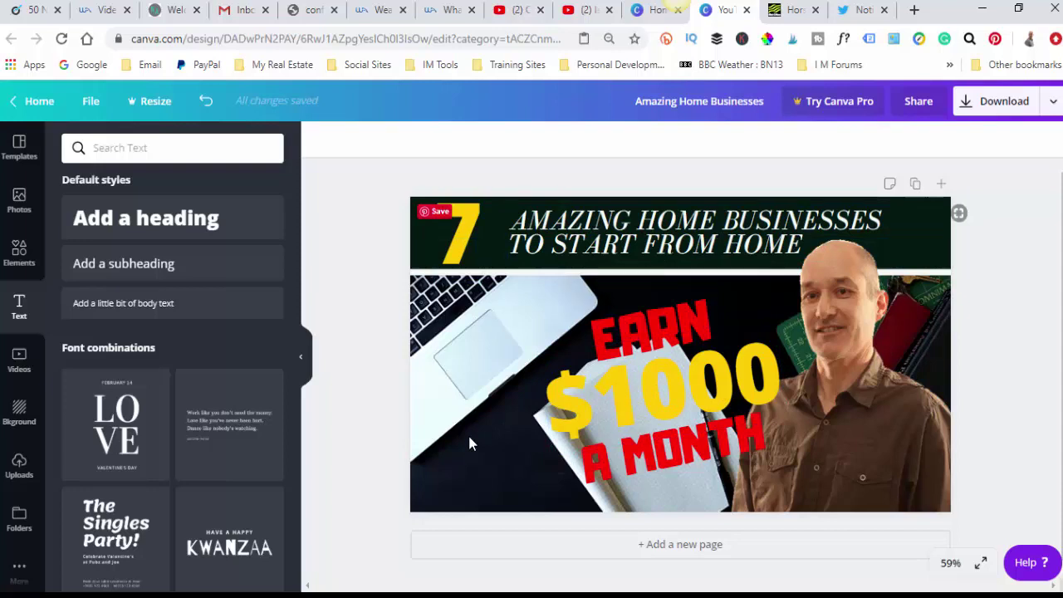
pyautogui.click(999, 112)
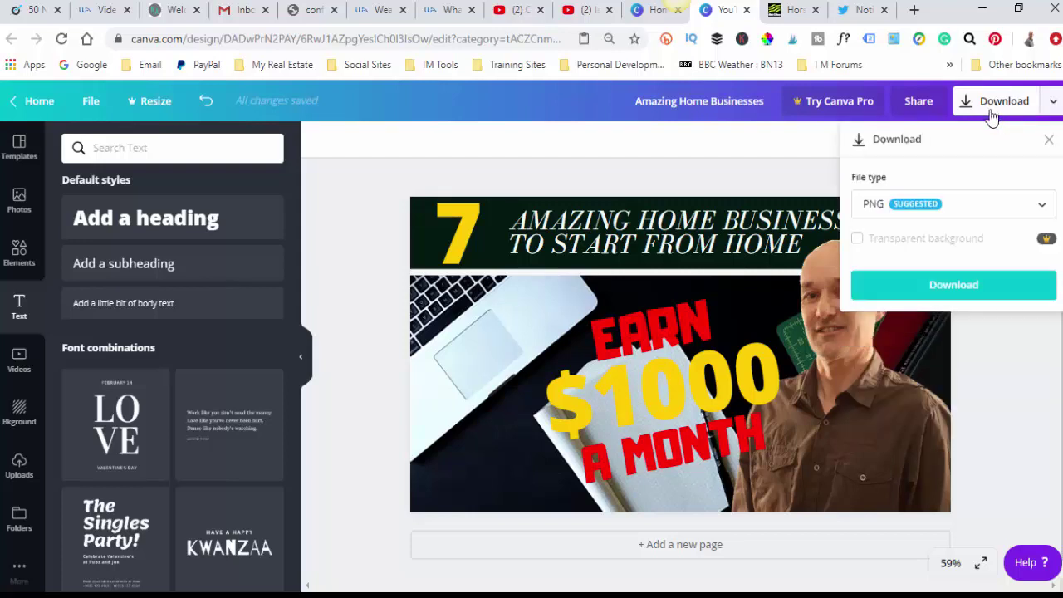
pyautogui.click(971, 285)
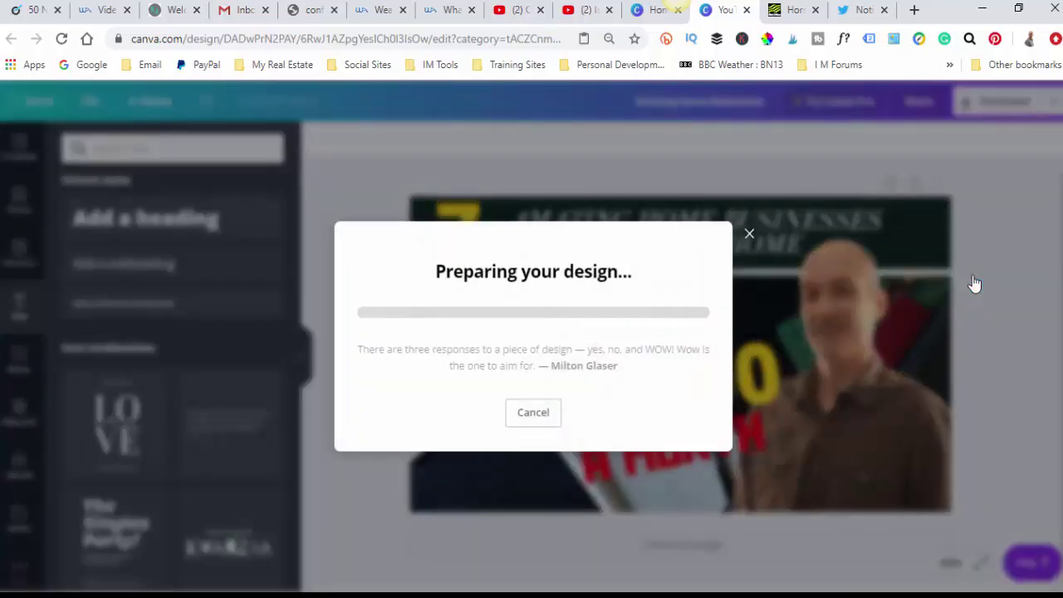